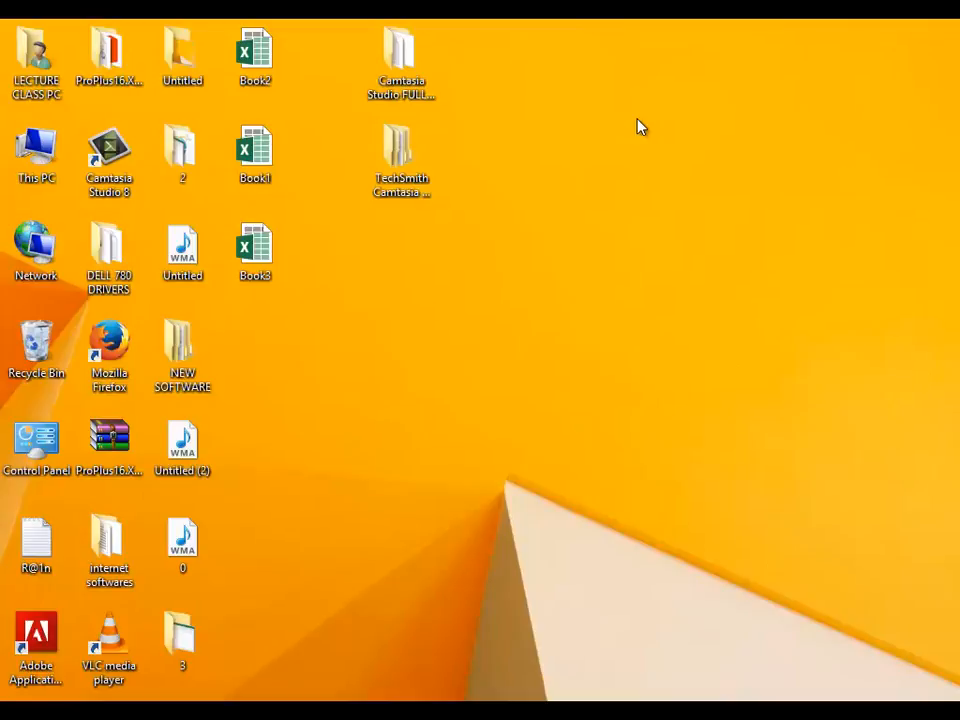
Launch Excel by running EXCEL from the Windows Run box.
{"action": "key", "text": "super+r"}
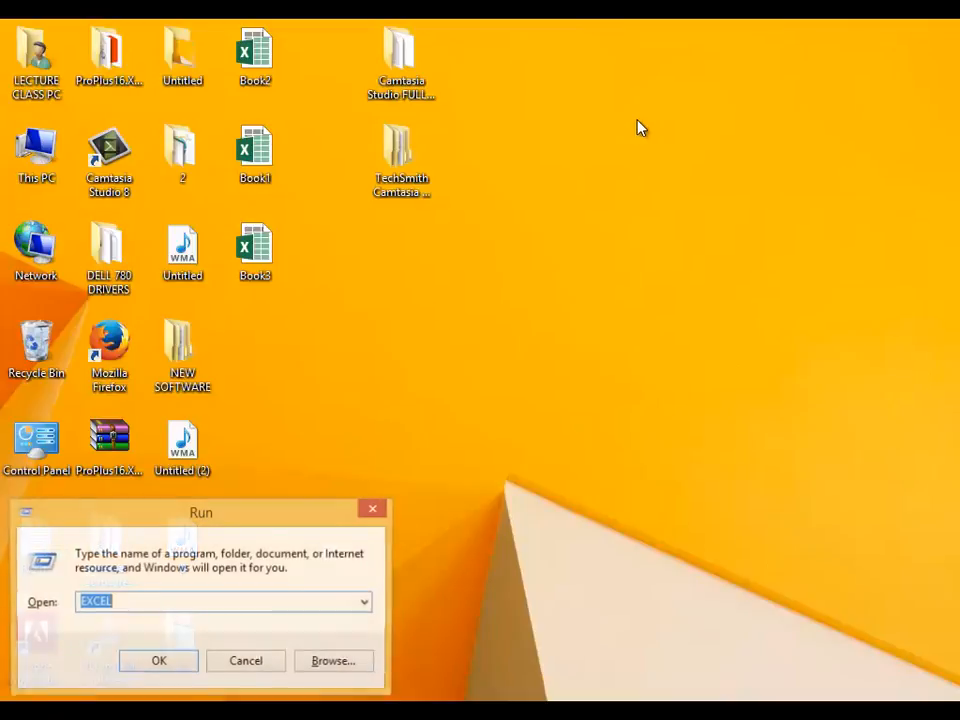
{"action": "key", "text": "Return"}
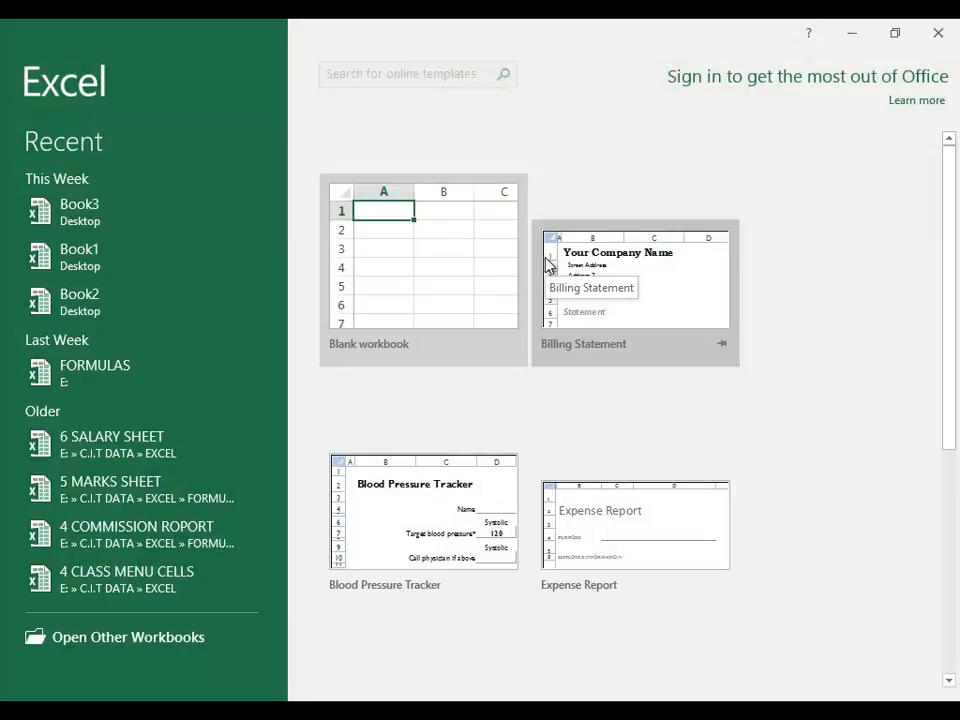
Start a blank workbook, check the Track Changes options, and bring up Share Workbook from Review.
{"action": "left_click", "coordinate": [437, 253]}
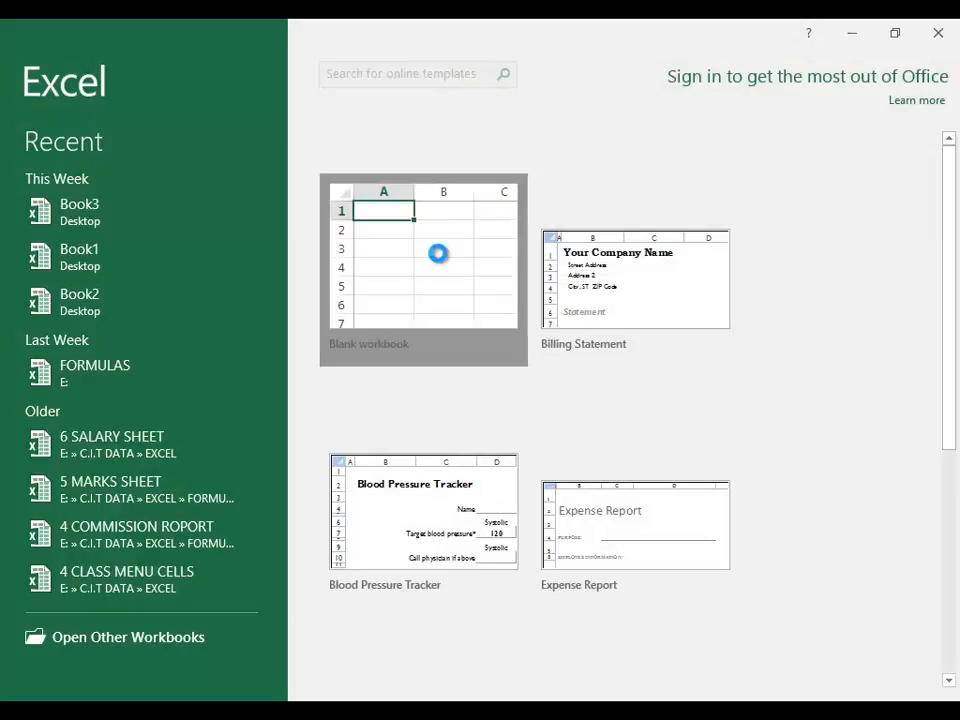
{"action": "left_click_drag", "start_coordinate": [437, 253], "coordinate": [437, 232]}
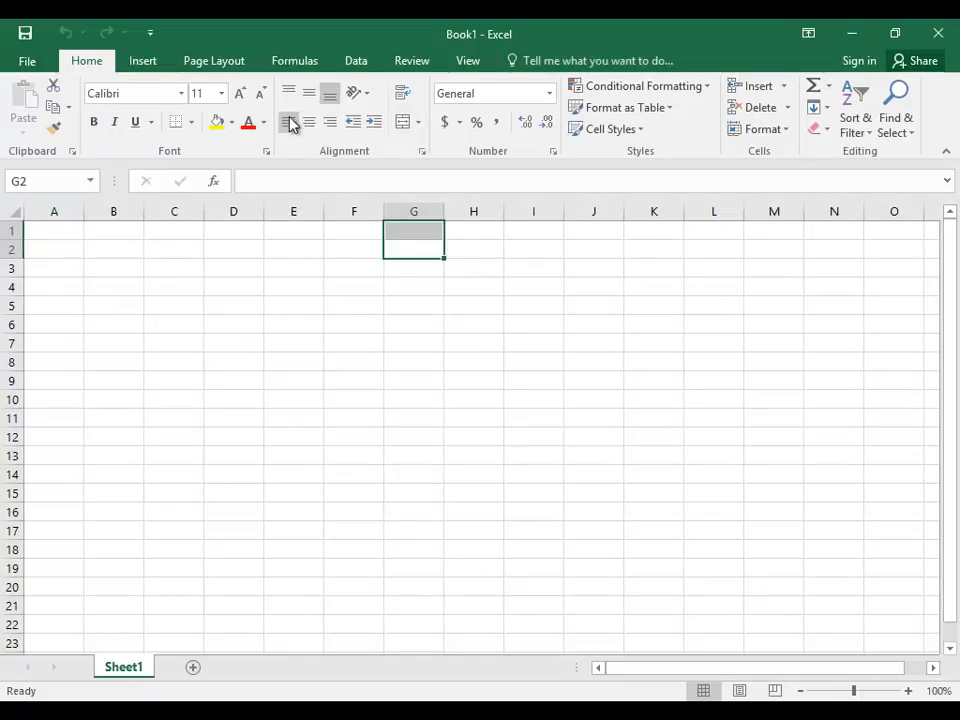
{"action": "left_click", "coordinate": [429, 60]}
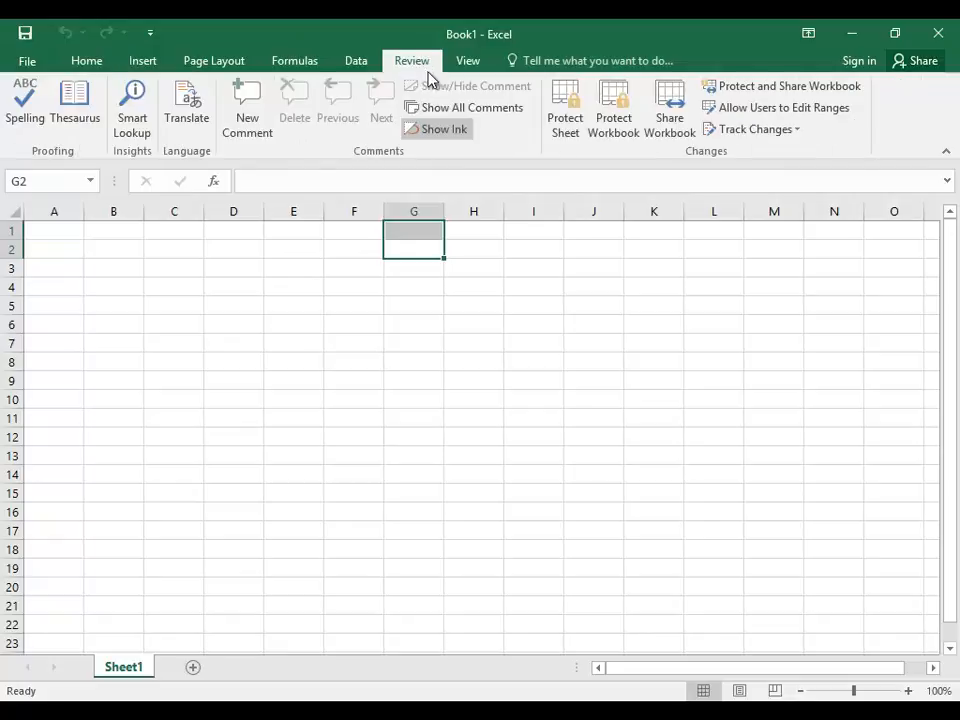
{"action": "left_click", "coordinate": [790, 131]}
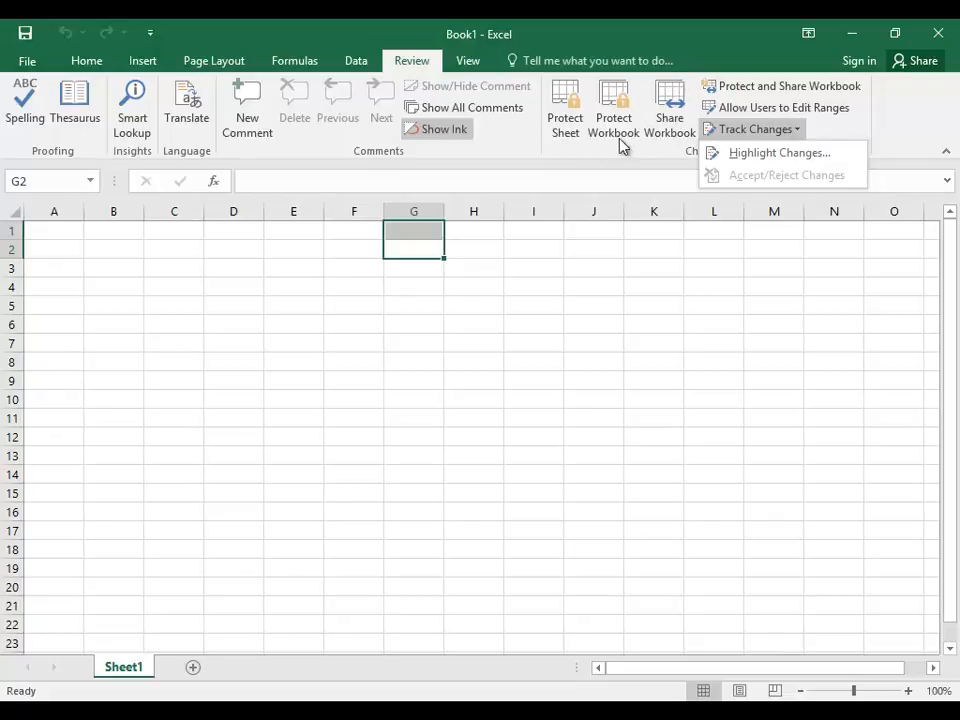
{"action": "left_click", "coordinate": [691, 53]}
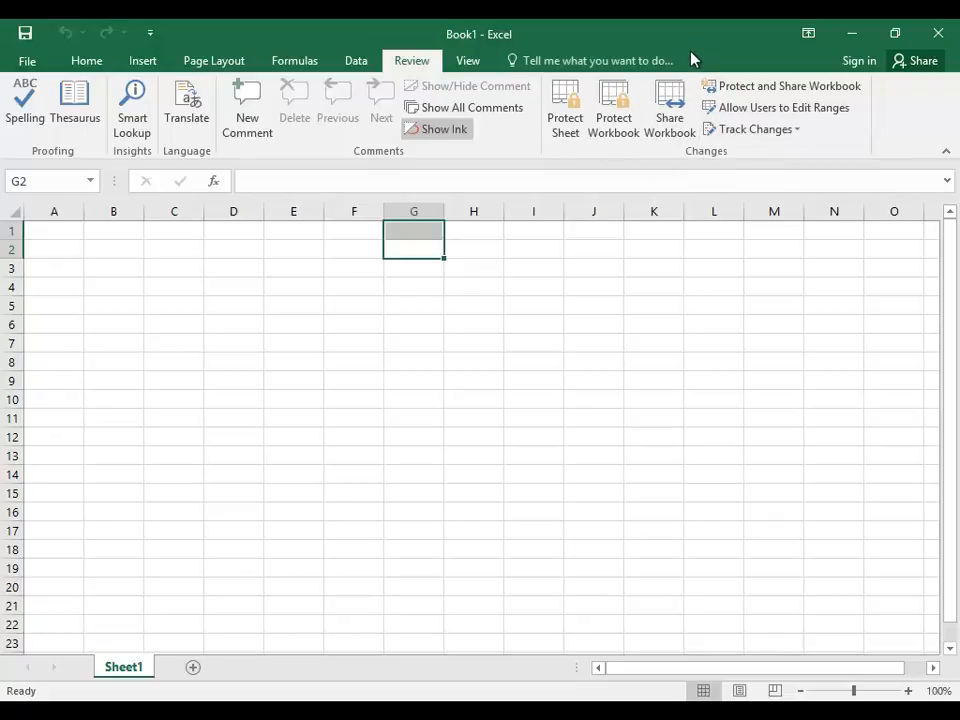
{"action": "left_click", "coordinate": [678, 115]}
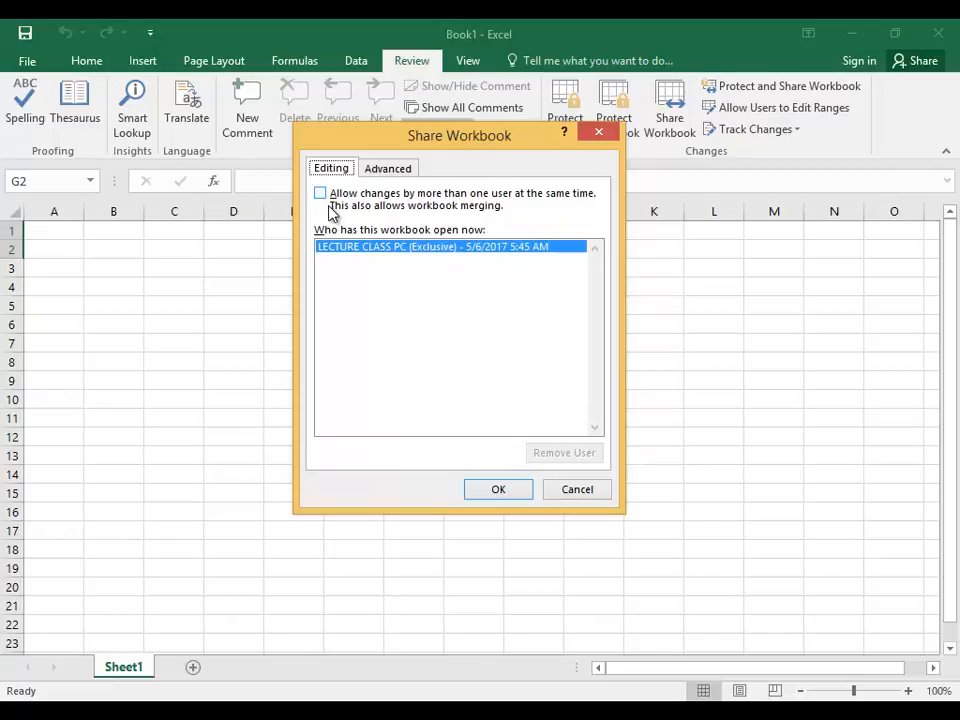
Tick Allow changes by more than one user, confirm, and back out of the save prompt.
{"action": "left_click", "coordinate": [331, 208]}
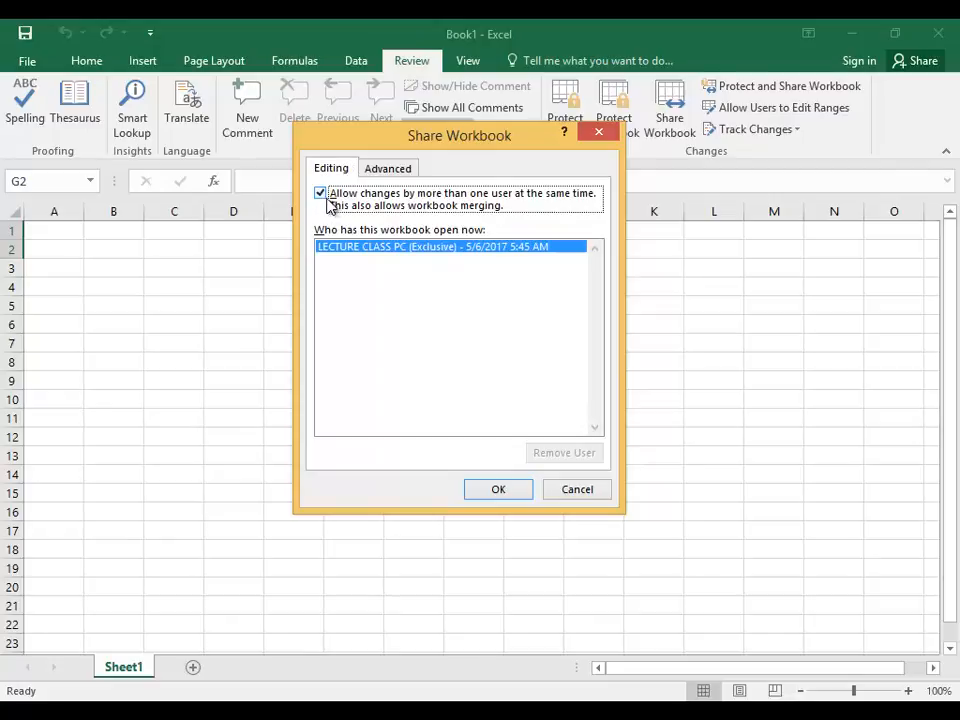
{"action": "left_click", "coordinate": [514, 492]}
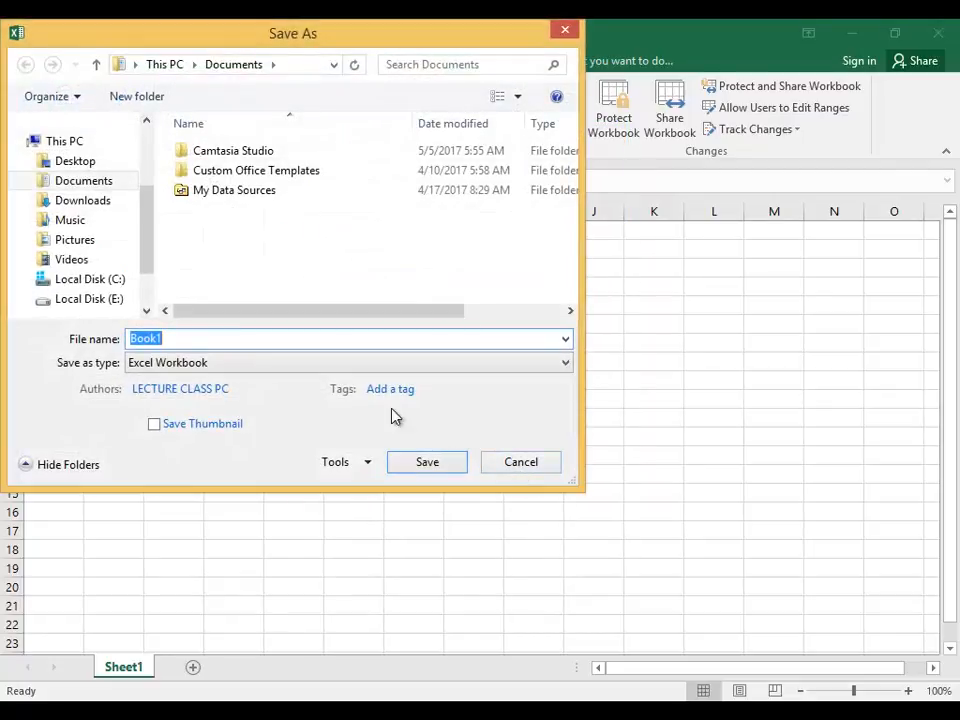
{"action": "left_click_drag", "start_coordinate": [213, 44], "coordinate": [296, 111]}
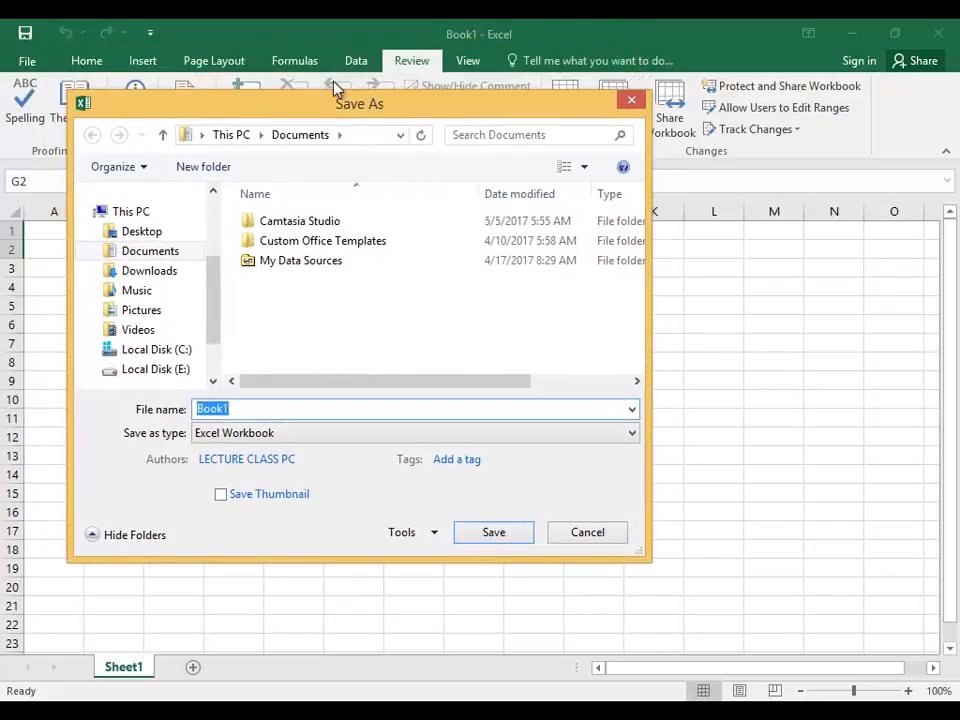
{"action": "left_click", "coordinate": [634, 100]}
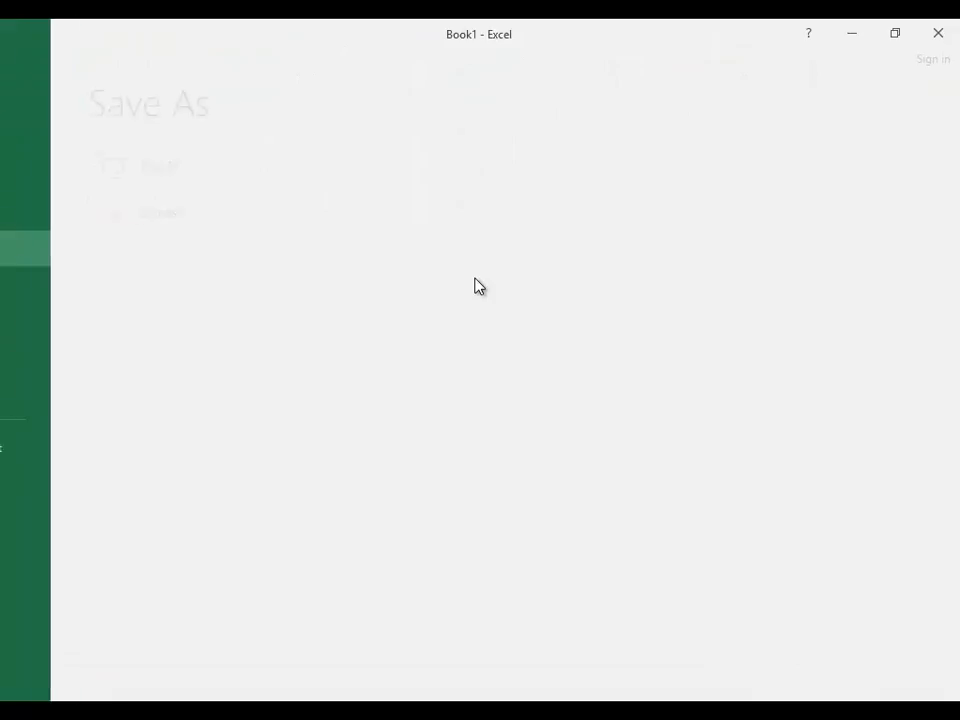
Save the workbook to the Desktop under the name 'tbc'.
{"action": "left_click", "coordinate": [516, 204]}
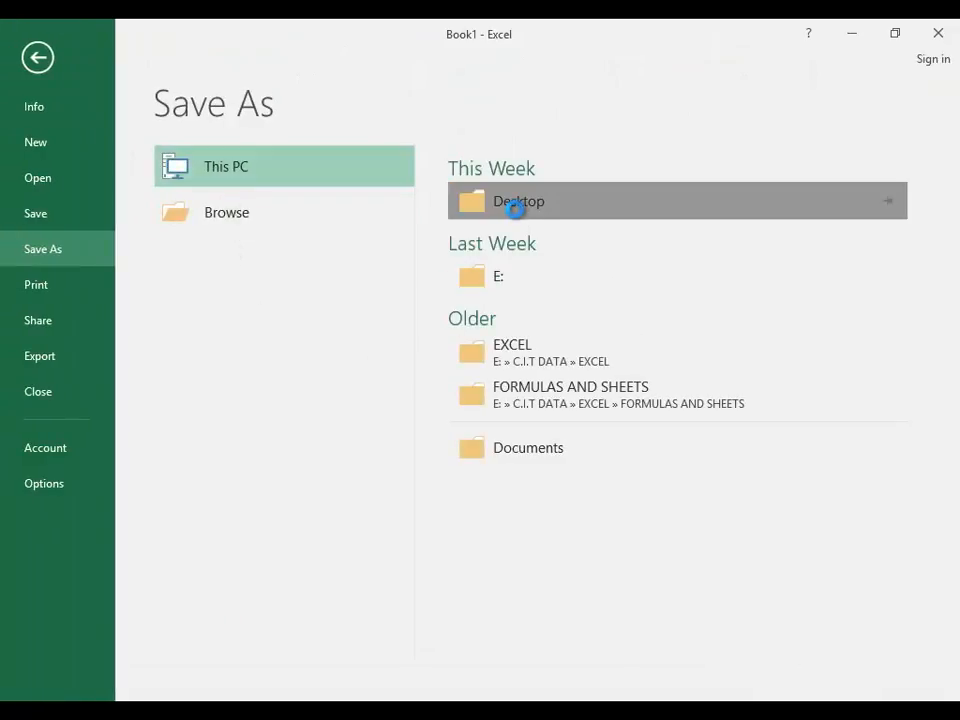
{"action": "type", "text": "tbc"}
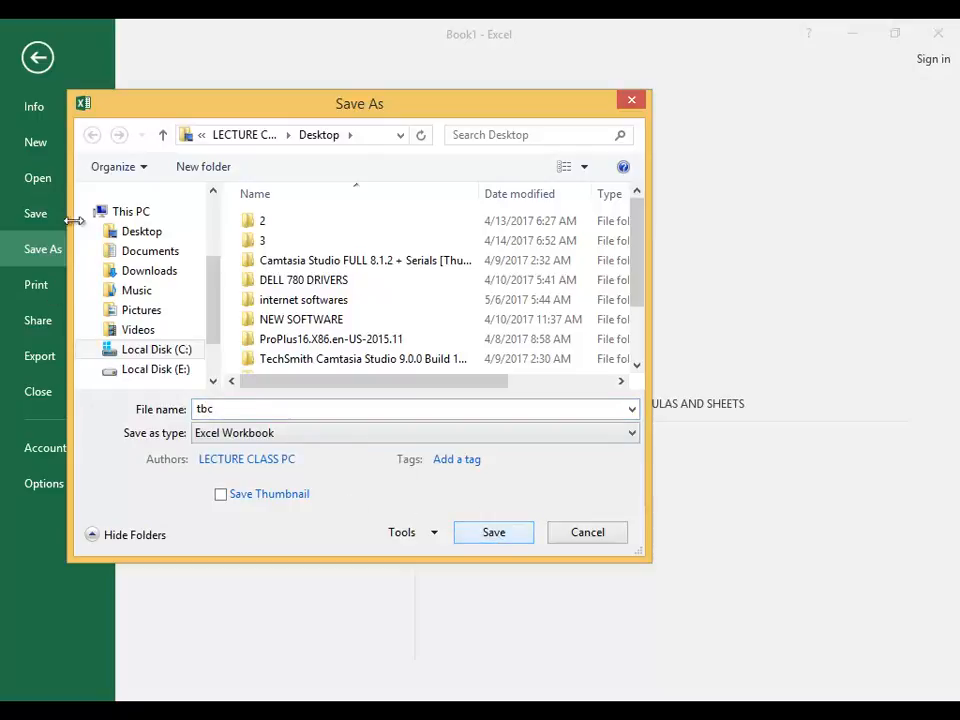
{"action": "left_click", "coordinate": [152, 233]}
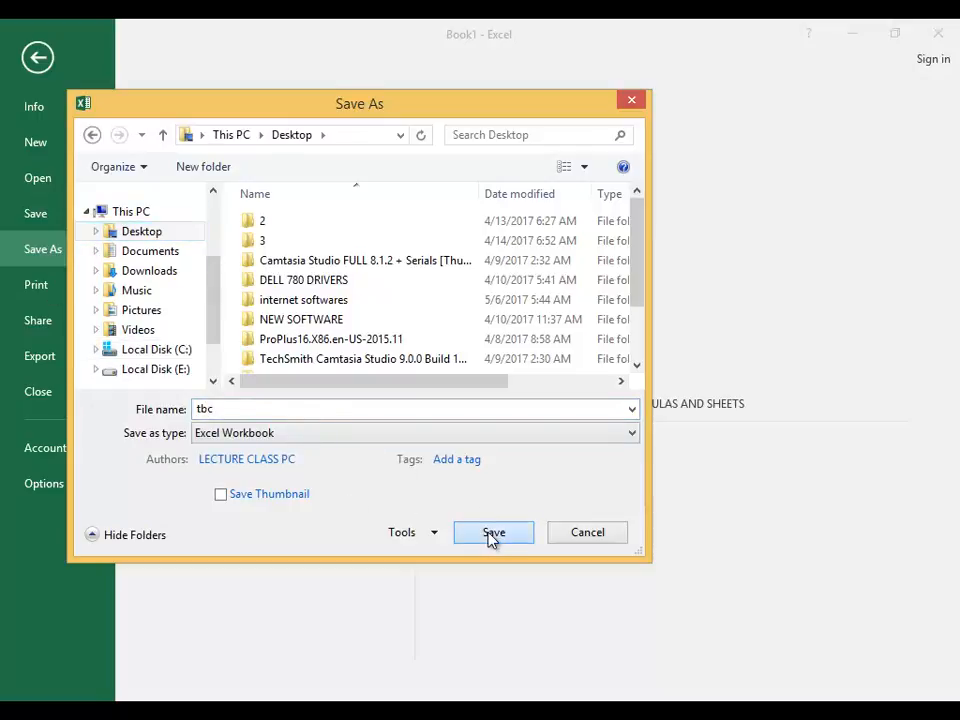
{"action": "left_click", "coordinate": [491, 537]}
{"action": "left_click", "coordinate": [448, 326]}
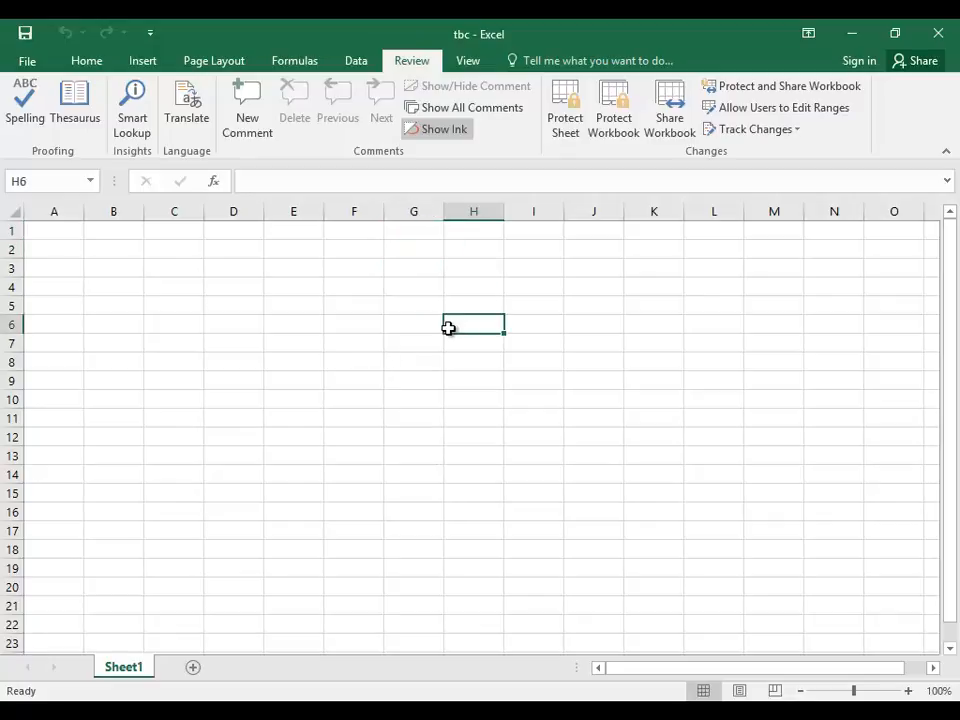
Turn on Allow changes by more than one user for tbc and accept the save.
{"action": "left_click", "coordinate": [686, 136]}
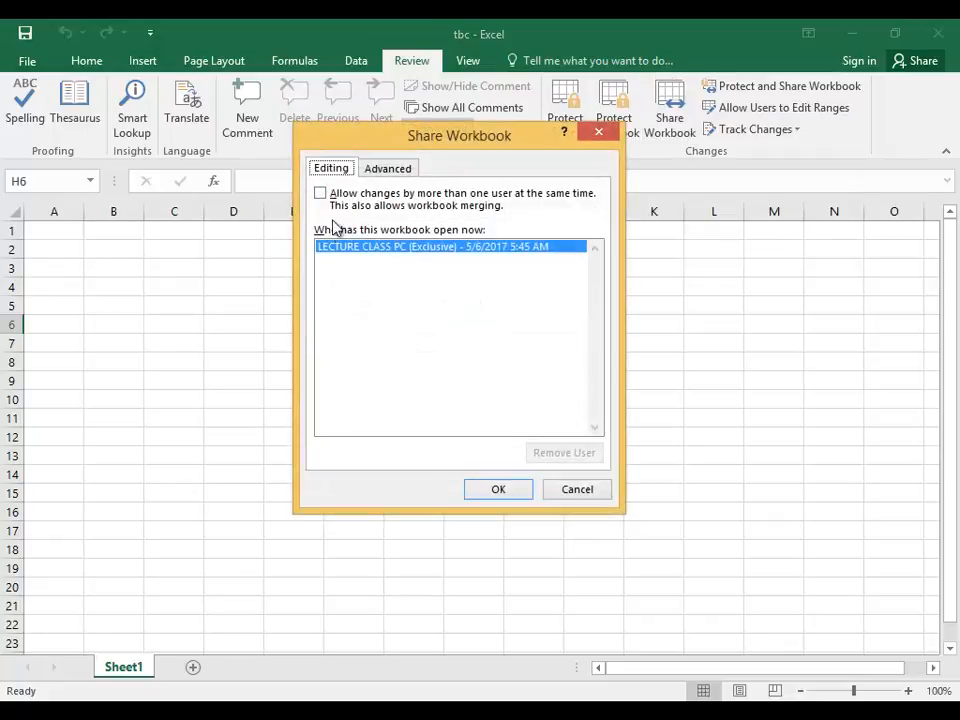
{"action": "left_click", "coordinate": [330, 200]}
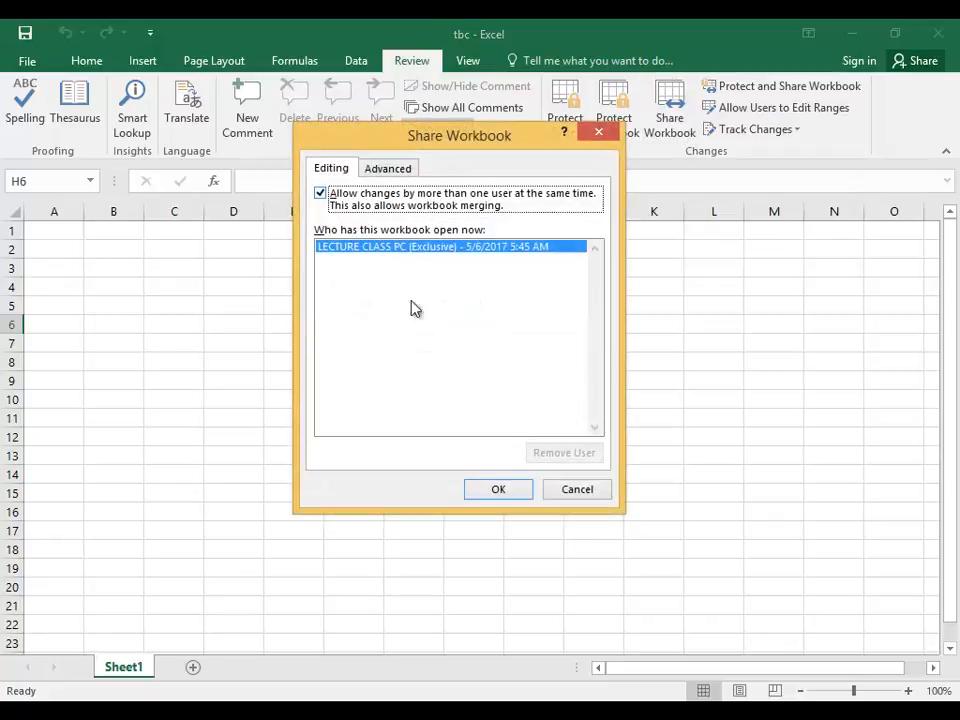
{"action": "left_click", "coordinate": [498, 489]}
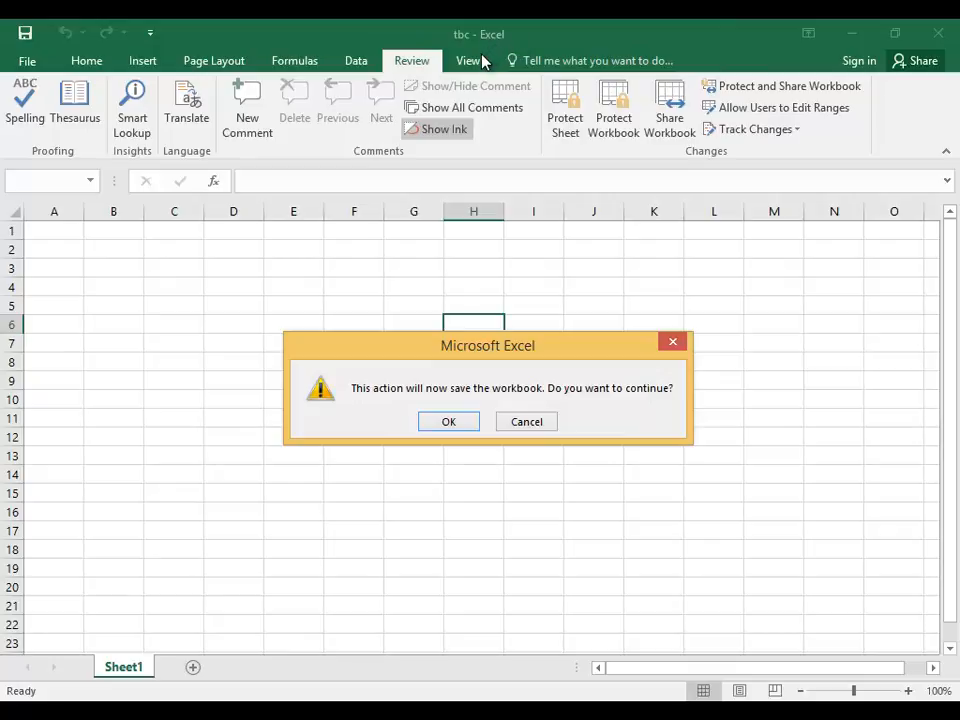
{"action": "left_click", "coordinate": [465, 424]}
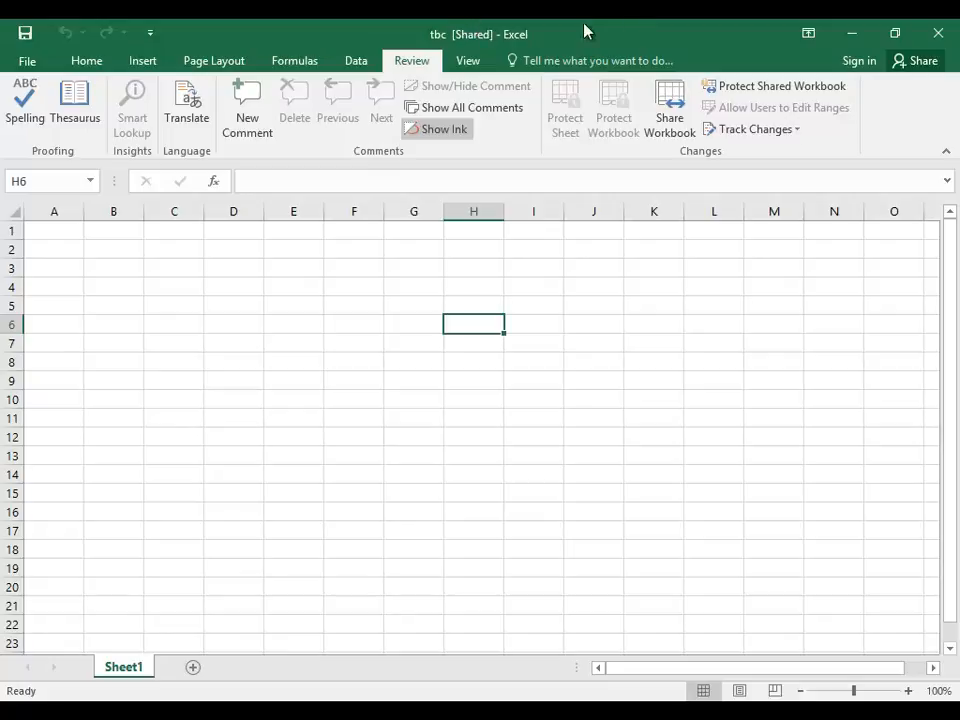
Untick Allow changes by more than one user and confirm removing shared use.
{"action": "left_click", "coordinate": [679, 128]}
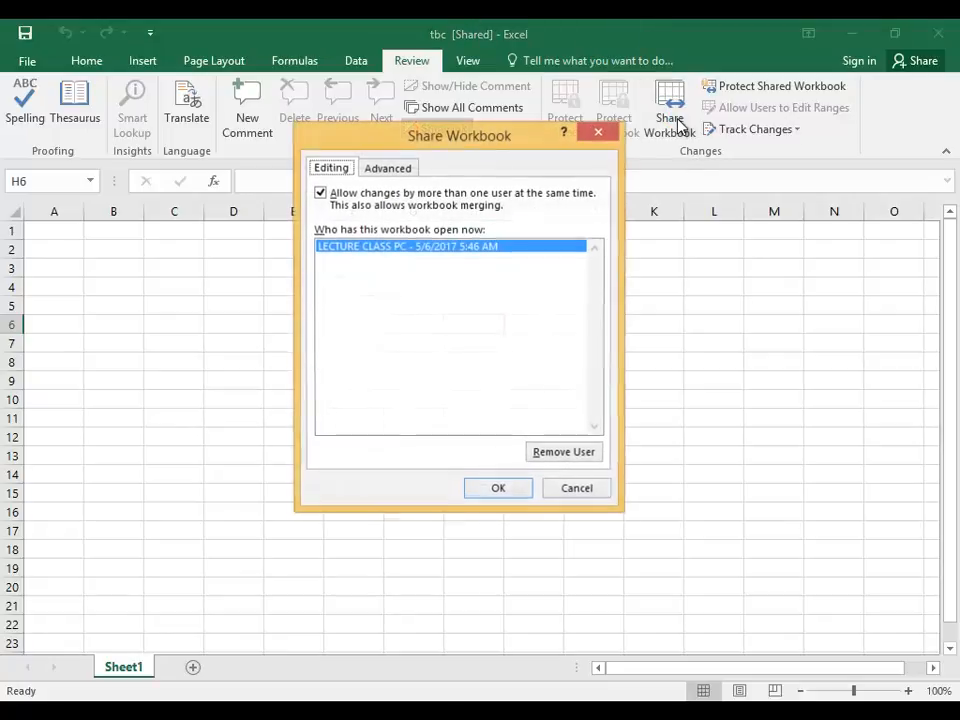
{"action": "left_click", "coordinate": [320, 194]}
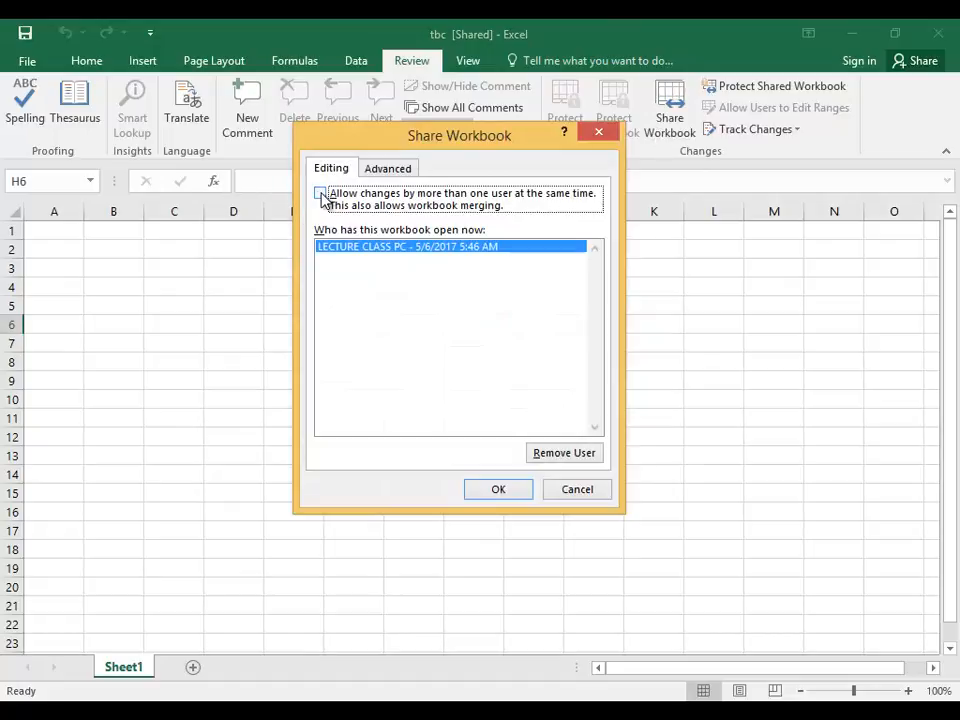
{"action": "left_click", "coordinate": [499, 491]}
{"action": "left_click", "coordinate": [450, 459]}
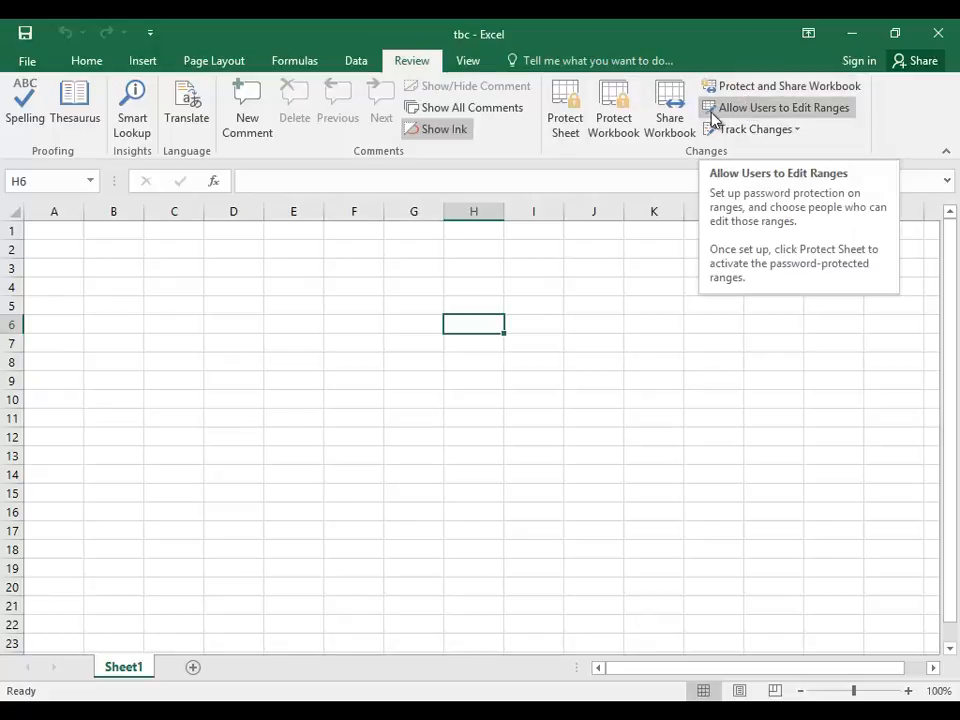
Protect tbc for sharing with track changes, entering and confirming a protection password.
{"action": "left_click", "coordinate": [662, 125]}
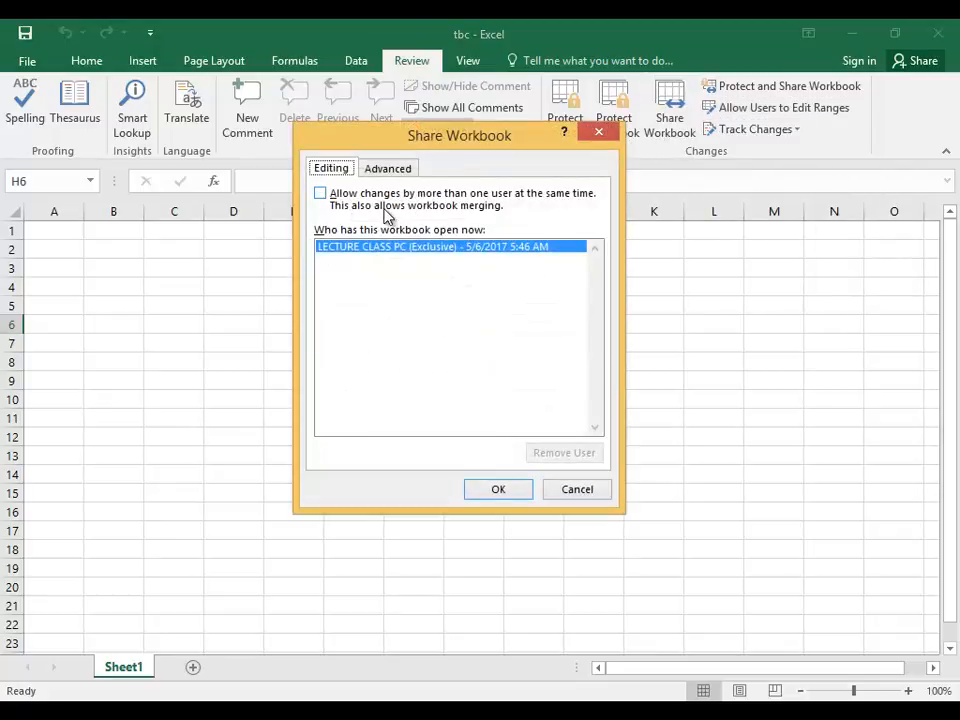
{"action": "left_click", "coordinate": [601, 137]}
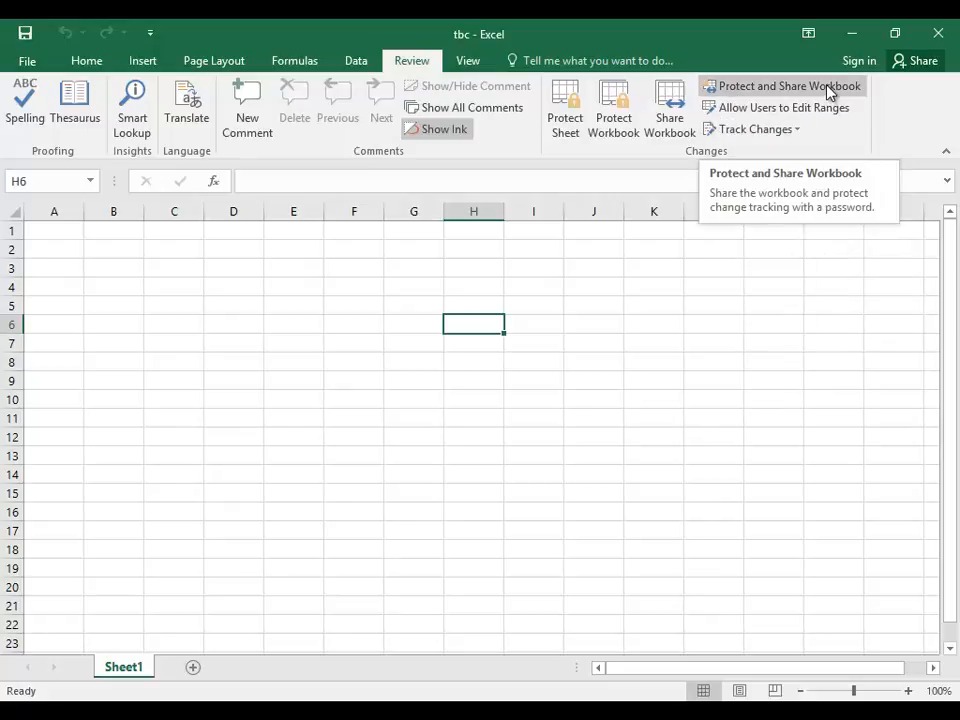
{"action": "left_click", "coordinate": [776, 96]}
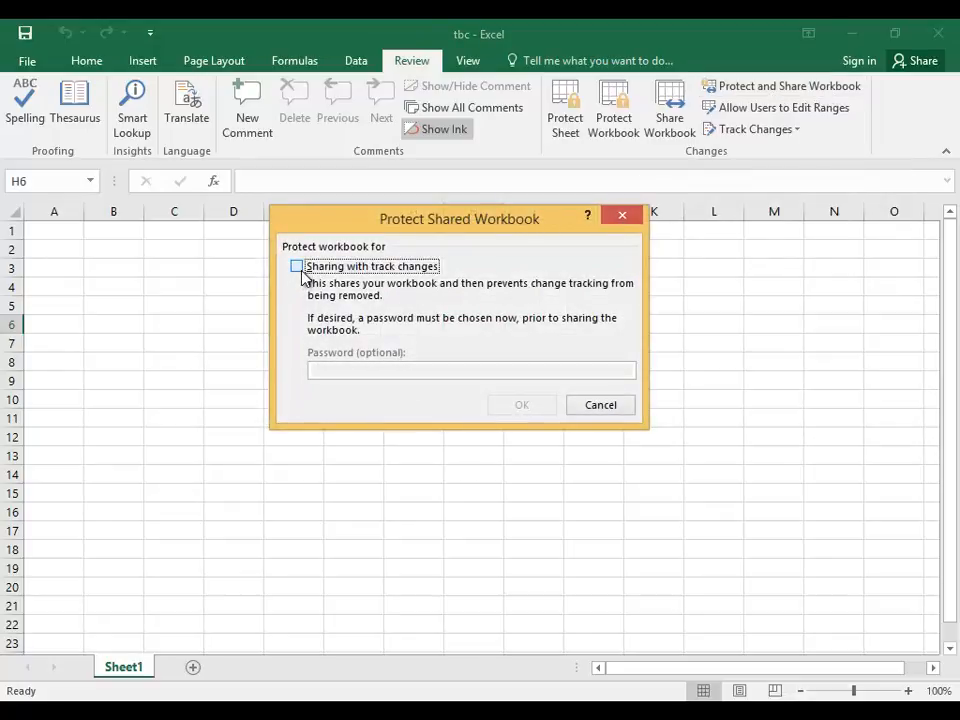
{"action": "left_click", "coordinate": [298, 268]}
{"action": "left_click", "coordinate": [355, 370]}
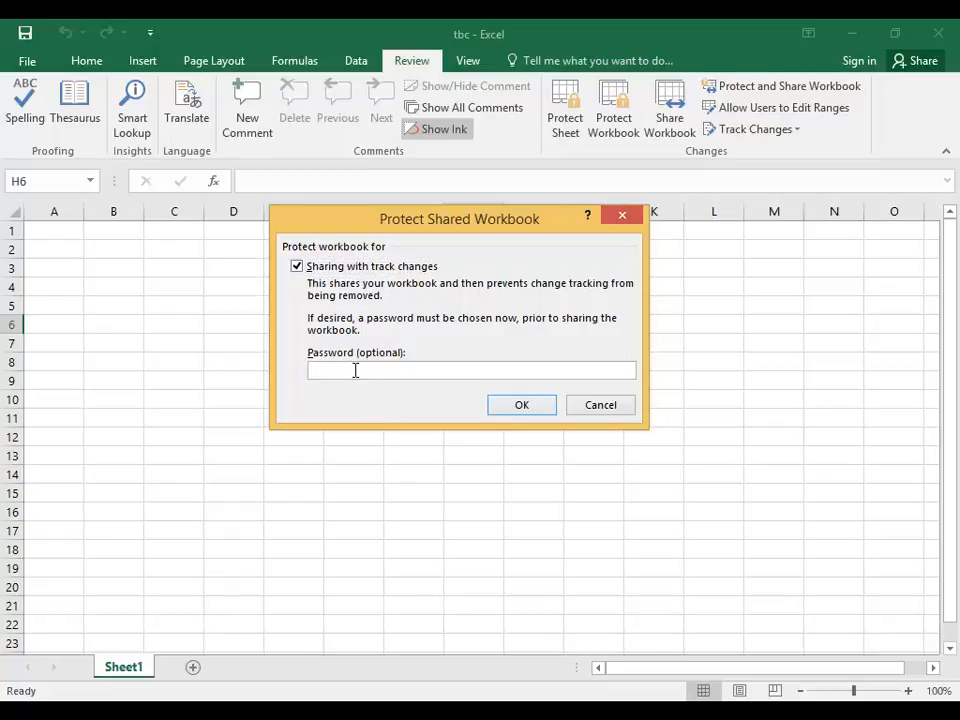
{"action": "type", "text": "12"}
{"action": "left_click", "coordinate": [508, 405]}
{"action": "type", "text": "12"}
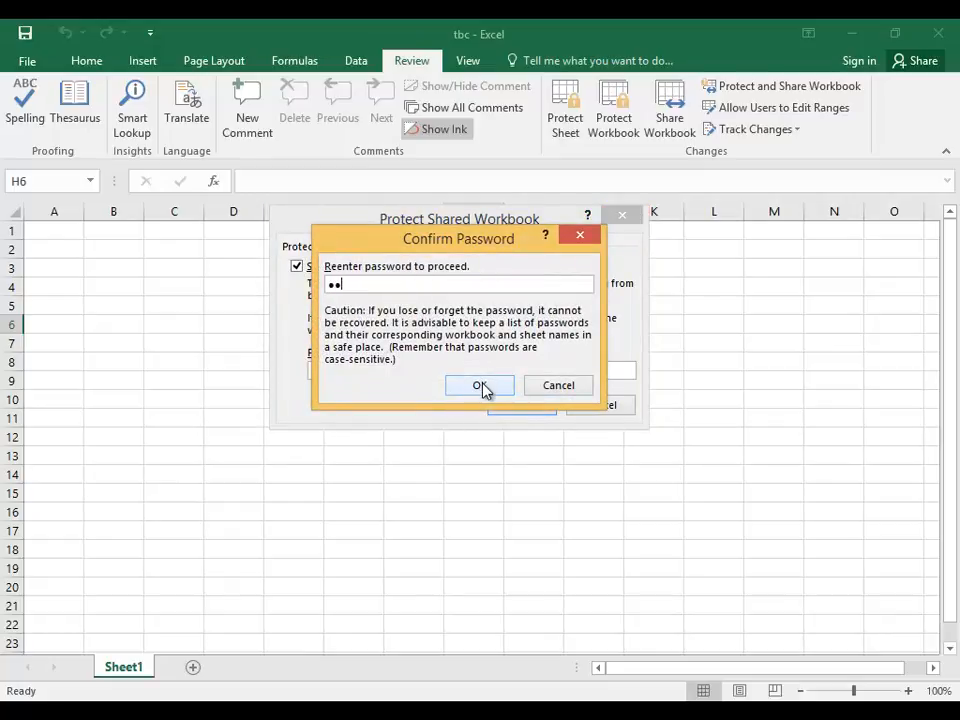
{"action": "left_click", "coordinate": [481, 385]}
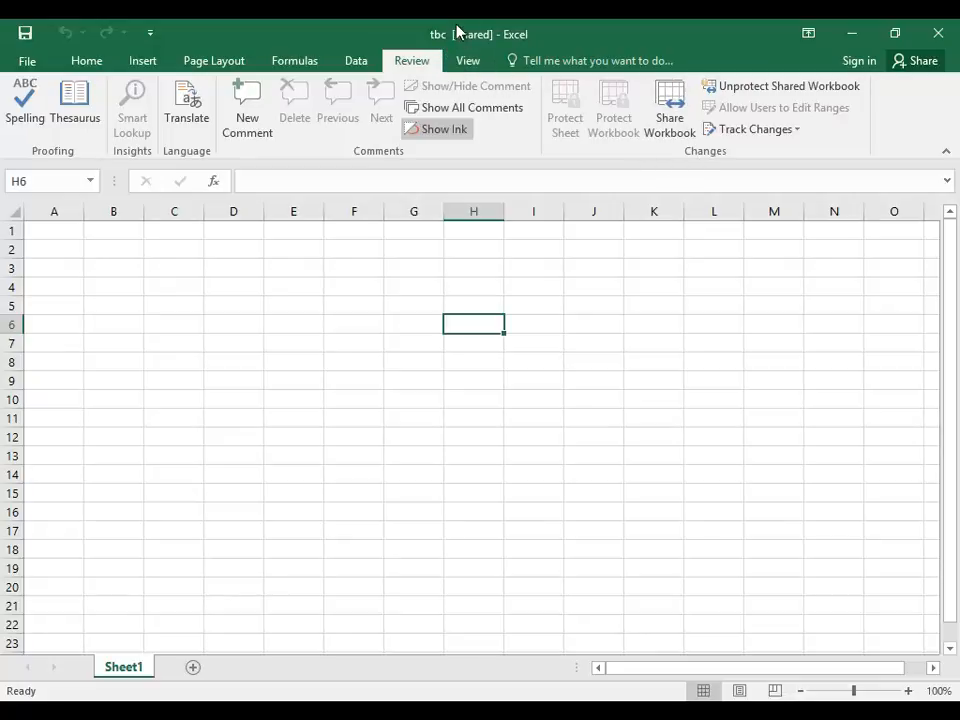
Unprotect the shared workbook with its password and confirm removing it from shared use.
{"action": "left_click", "coordinate": [678, 117]}
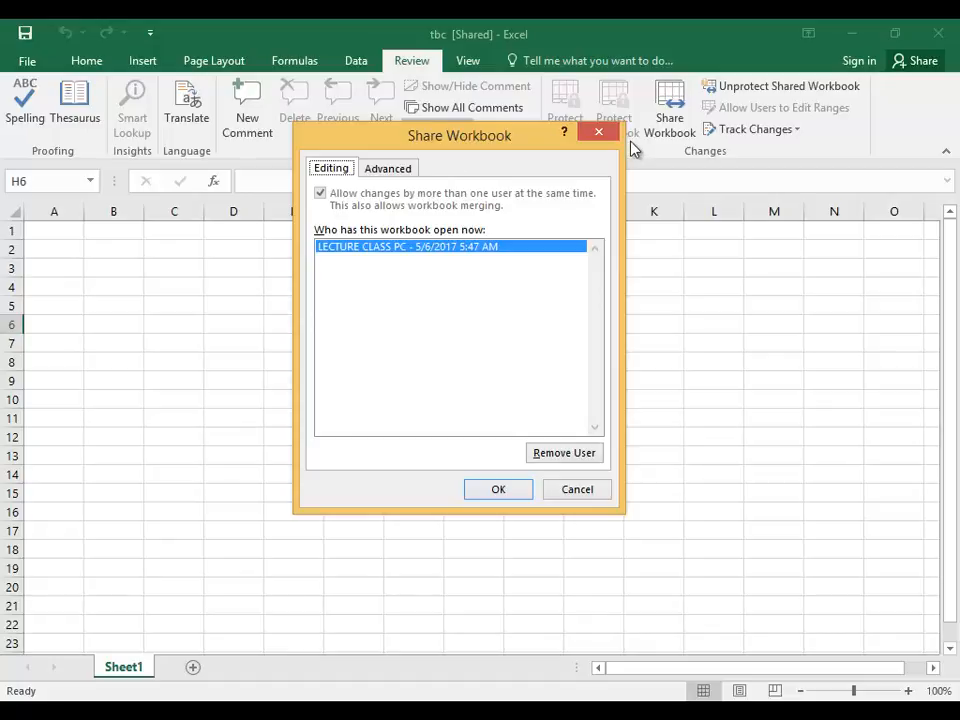
{"action": "left_click", "coordinate": [599, 132]}
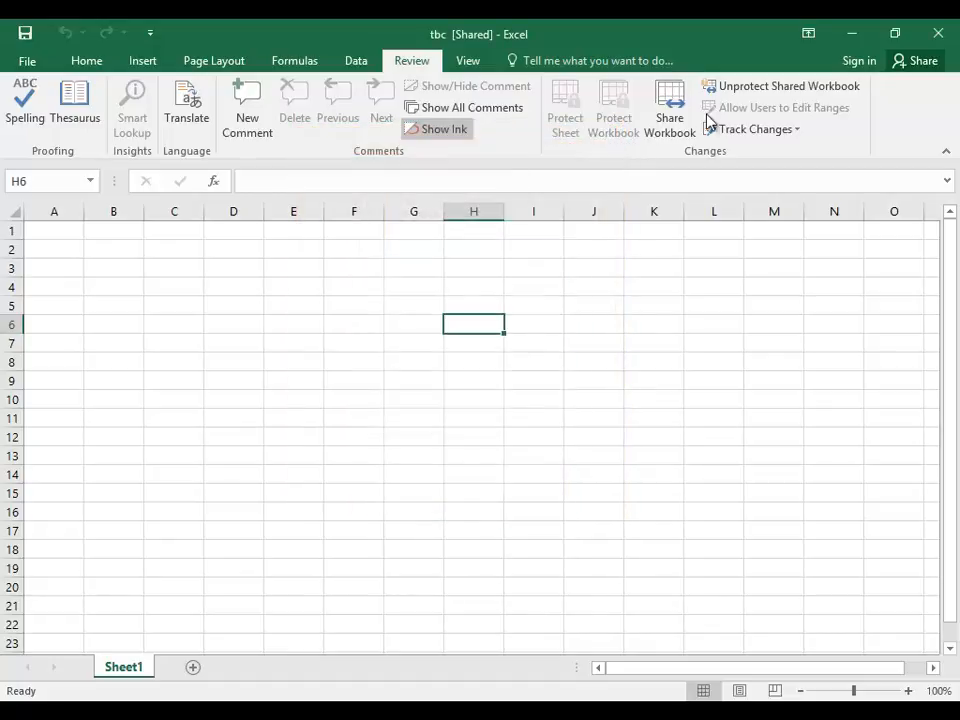
{"action": "left_click", "coordinate": [760, 92]}
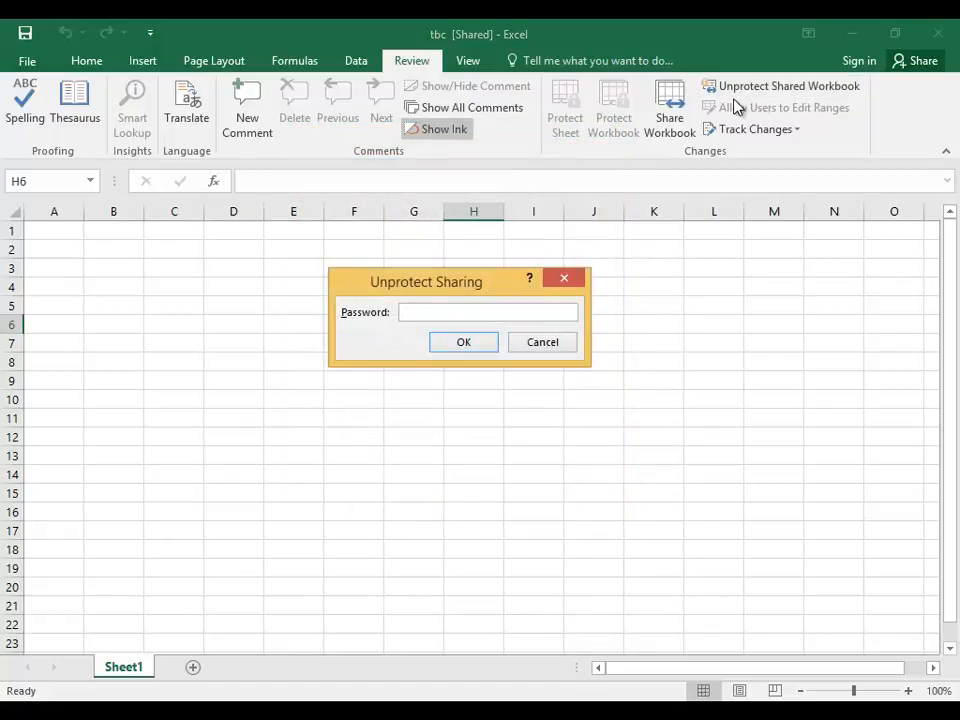
{"action": "type", "text": "12"}
{"action": "left_click", "coordinate": [488, 342]}
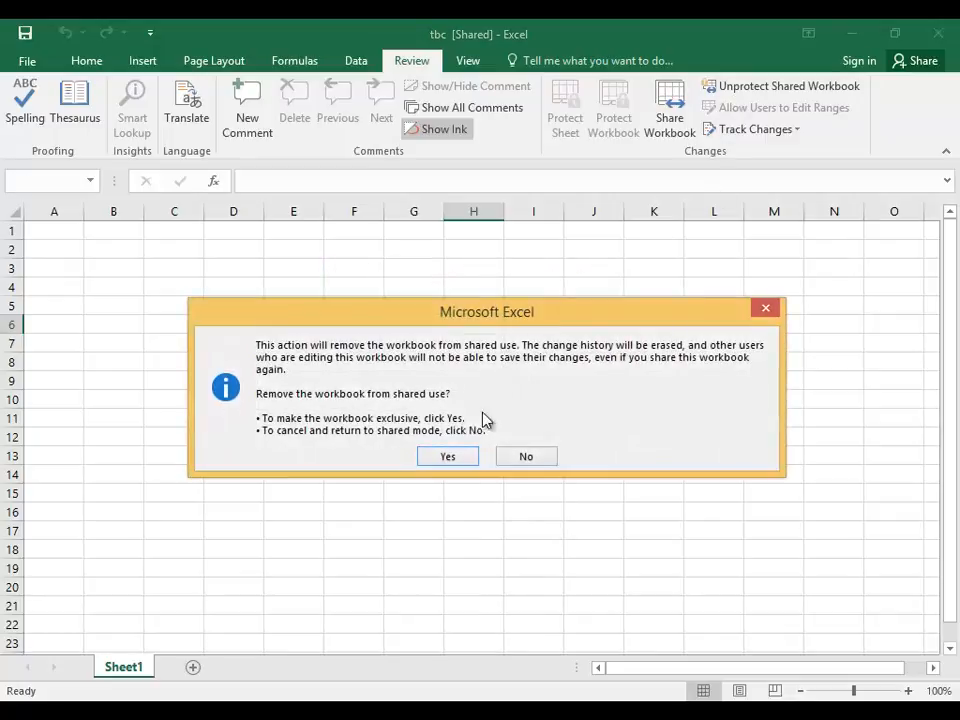
{"action": "left_click", "coordinate": [461, 457]}
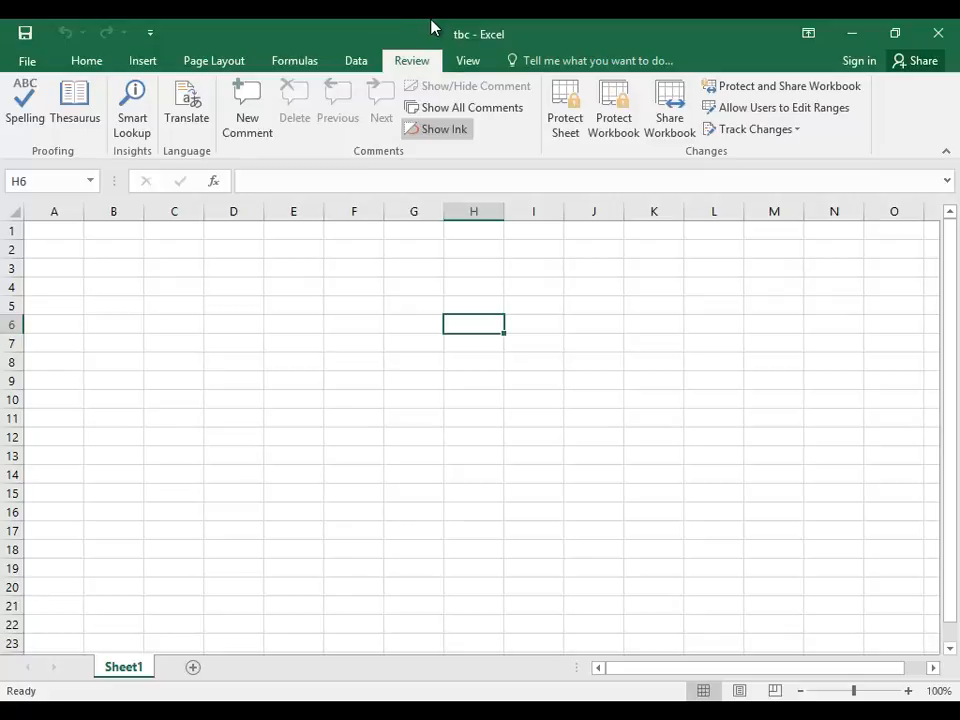
{"action": "left_click", "coordinate": [767, 108]}
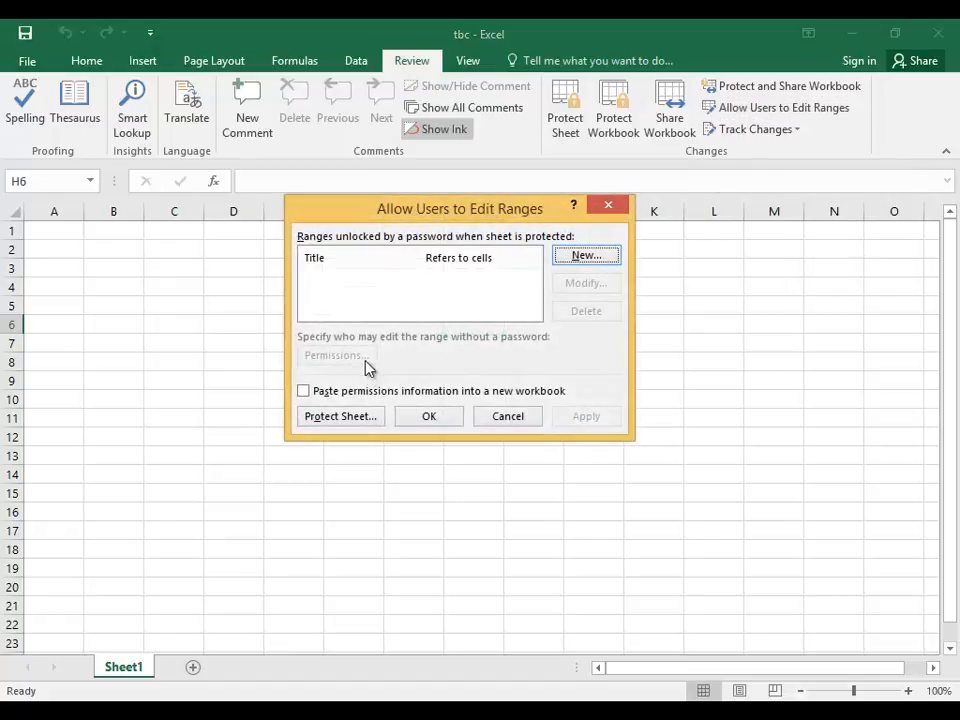
{"action": "left_click_drag", "start_coordinate": [471, 213], "coordinate": [534, 225]}
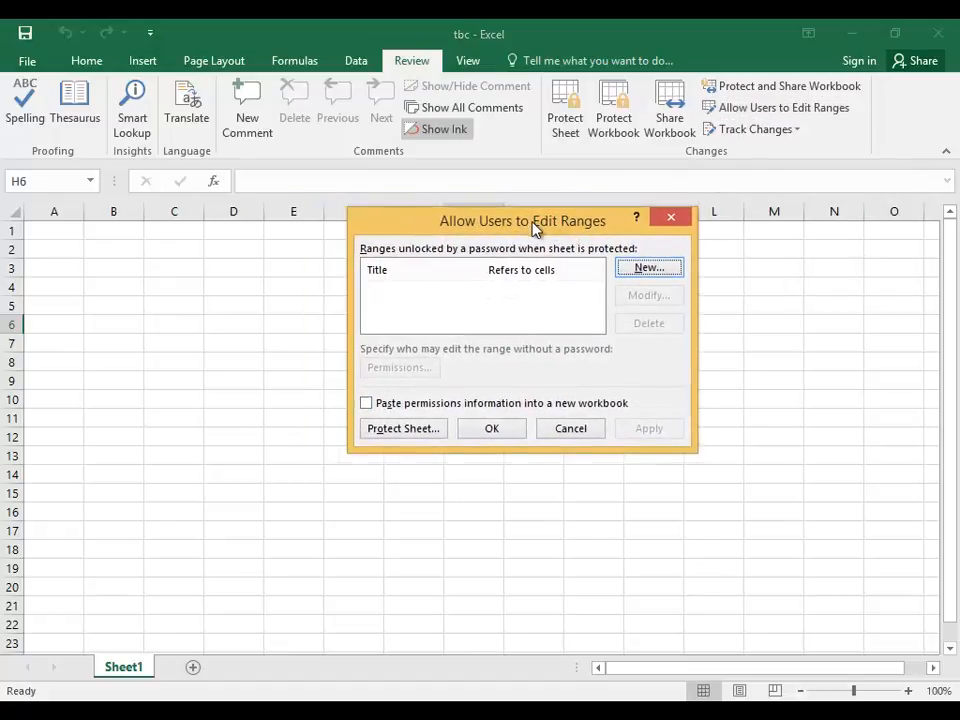
{"action": "left_click", "coordinate": [574, 430]}
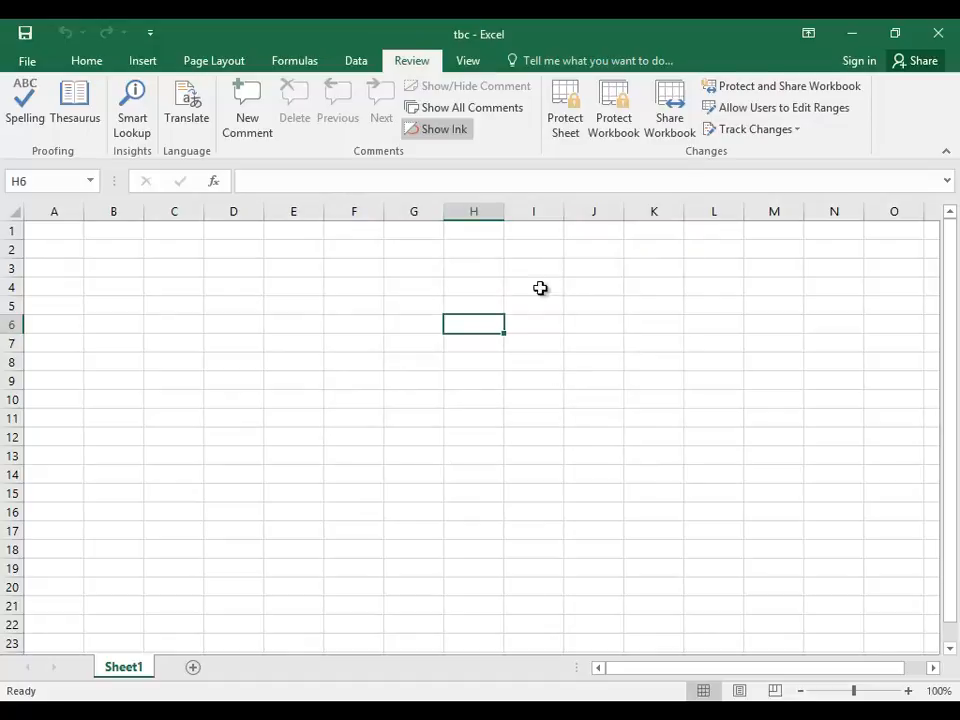
{"action": "left_click", "coordinate": [574, 118]}
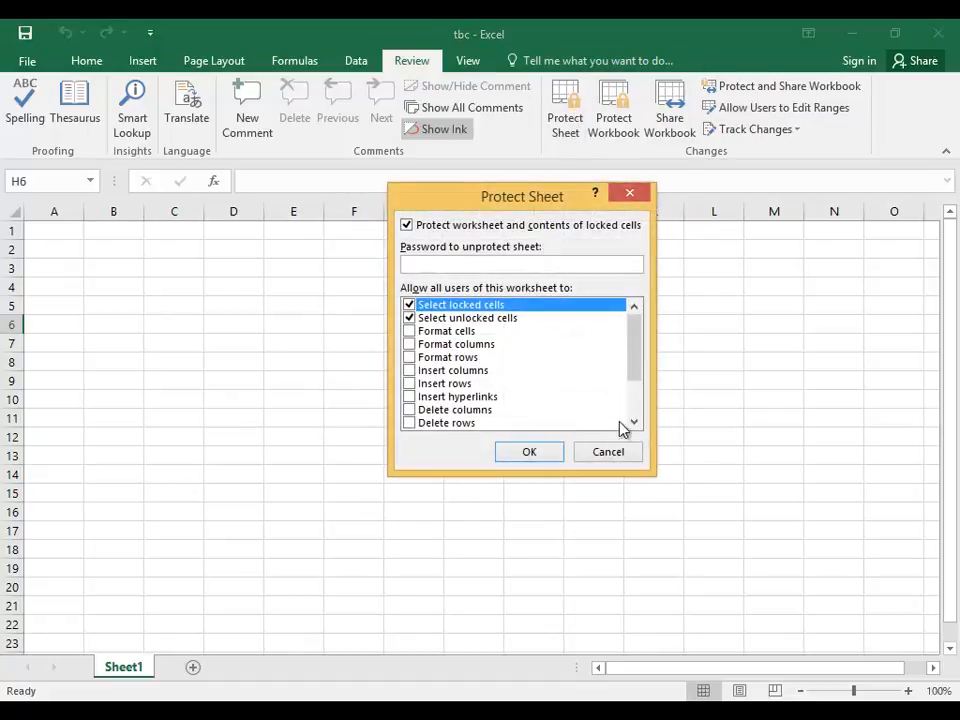
{"action": "left_click", "coordinate": [608, 451]}
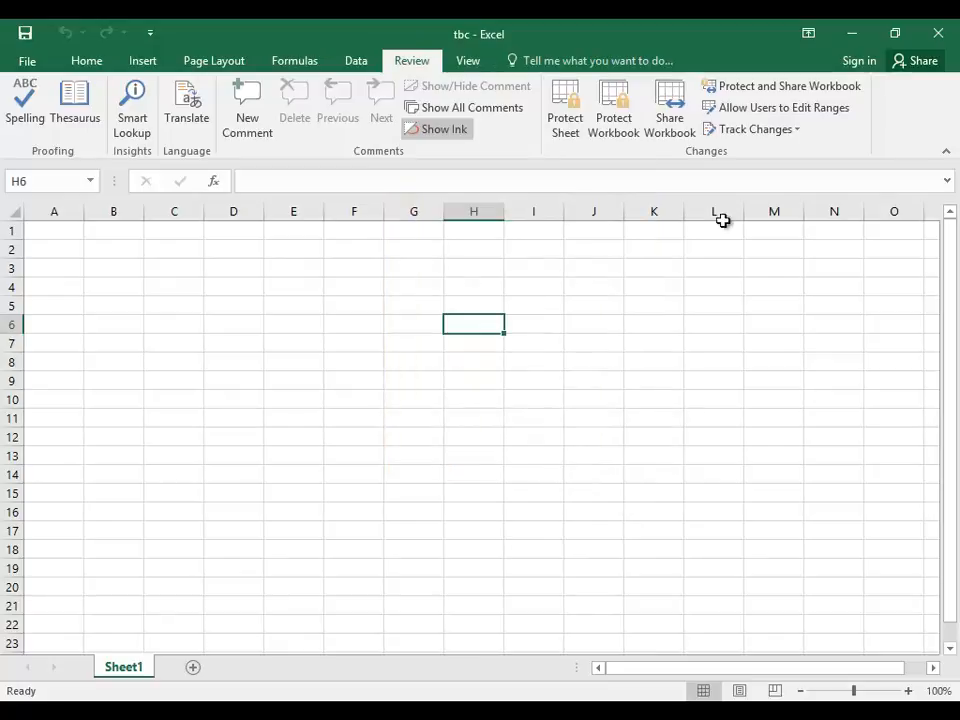
{"action": "left_click", "coordinate": [786, 110]}
{"action": "left_click", "coordinate": [413, 440]}
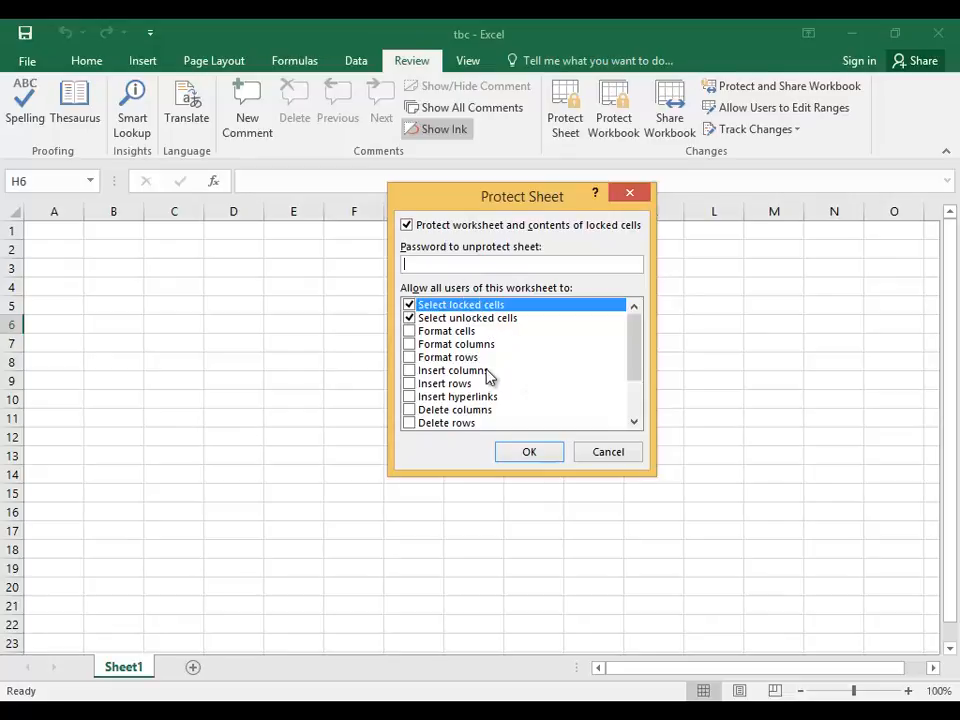
{"action": "left_click", "coordinate": [603, 447]}
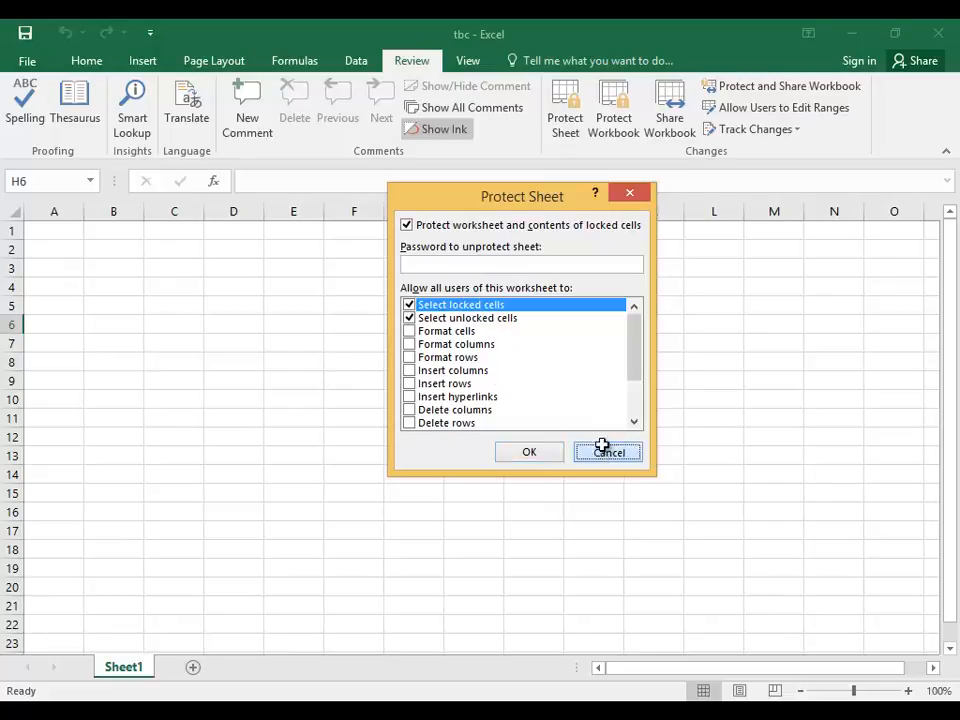
{"action": "left_click", "coordinate": [740, 108]}
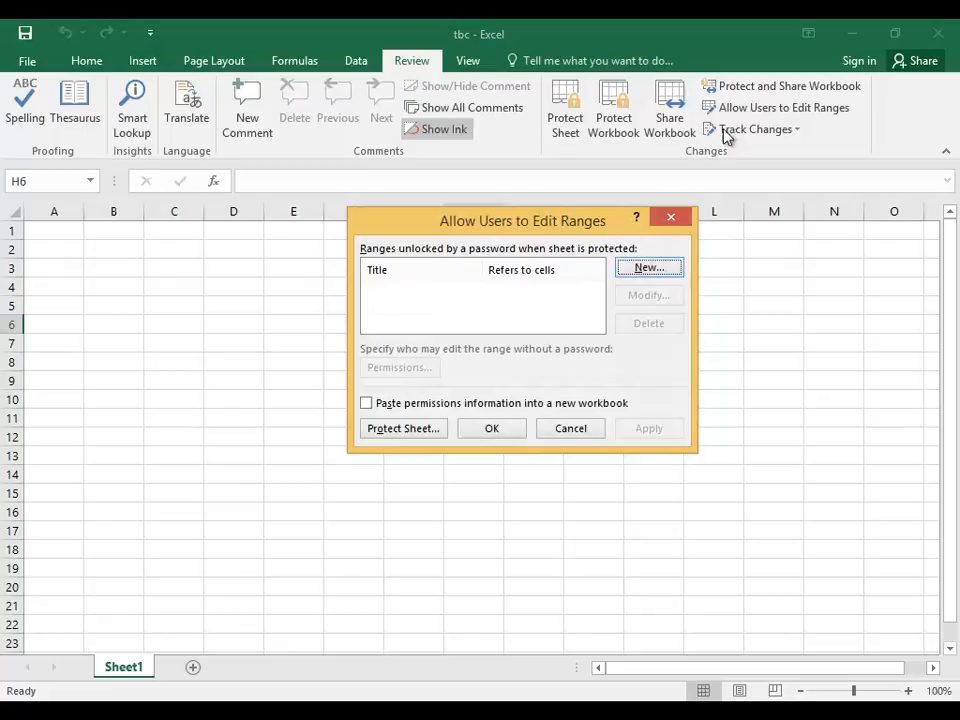
{"action": "left_click", "coordinate": [515, 429]}
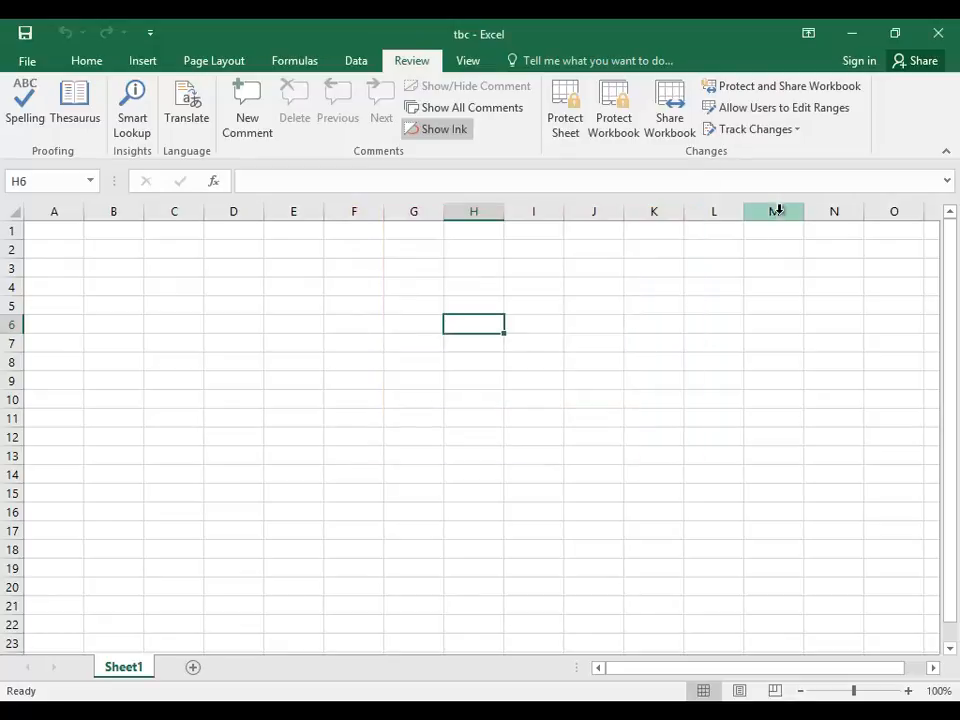
Open the Track Changes dropdown on the Review tab.
{"action": "left_click", "coordinate": [788, 138]}
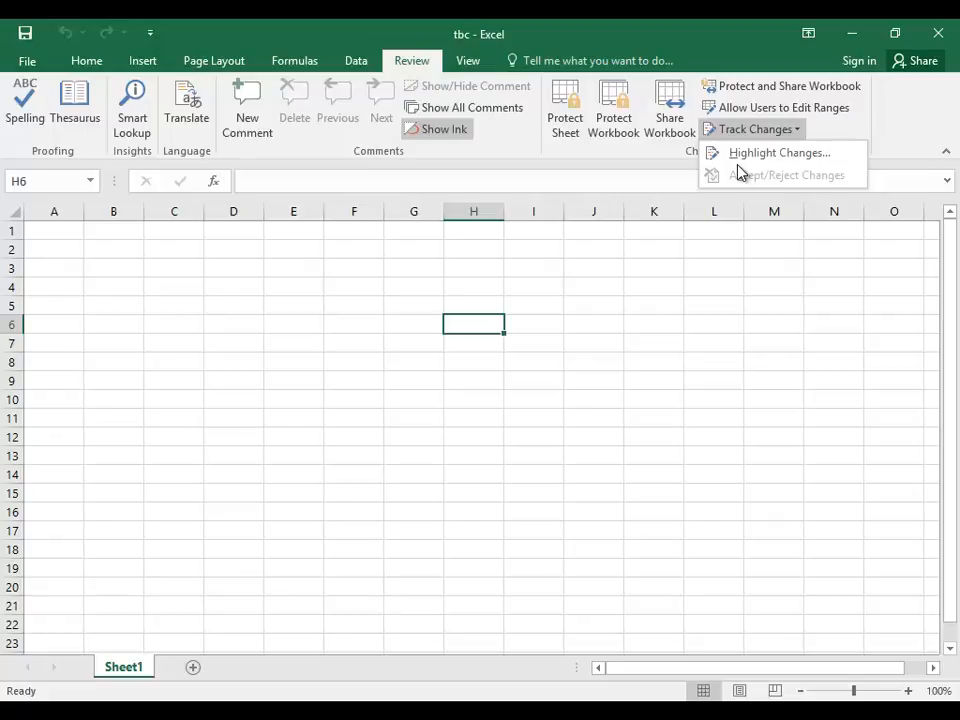
Fill every cell of B3:K20 with 'tbc' from B3 using Ctrl+R and Ctrl+D.
{"action": "left_click", "coordinate": [107, 266]}
{"action": "type", "text": "tbc"}
{"action": "key", "text": "Return"}
{"action": "left_click_drag", "start_coordinate": [111, 263], "coordinate": [653, 587]}
{"action": "key", "text": "ctrl+r"}
{"action": "key", "text": "ctrl+d"}
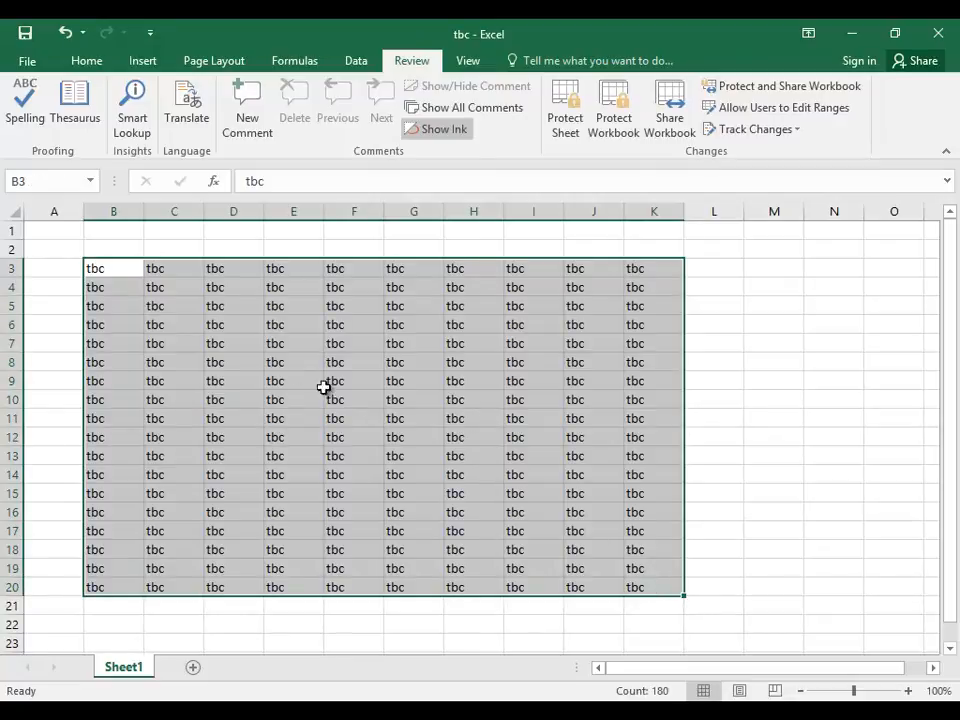
With C4 active, open Highlight Changes from the Track Changes menu.
{"action": "left_click", "coordinate": [795, 131]}
{"action": "left_click", "coordinate": [505, 305]}
{"action": "left_click", "coordinate": [238, 320]}
{"action": "left_click", "coordinate": [195, 289]}
{"action": "left_click", "coordinate": [753, 133]}
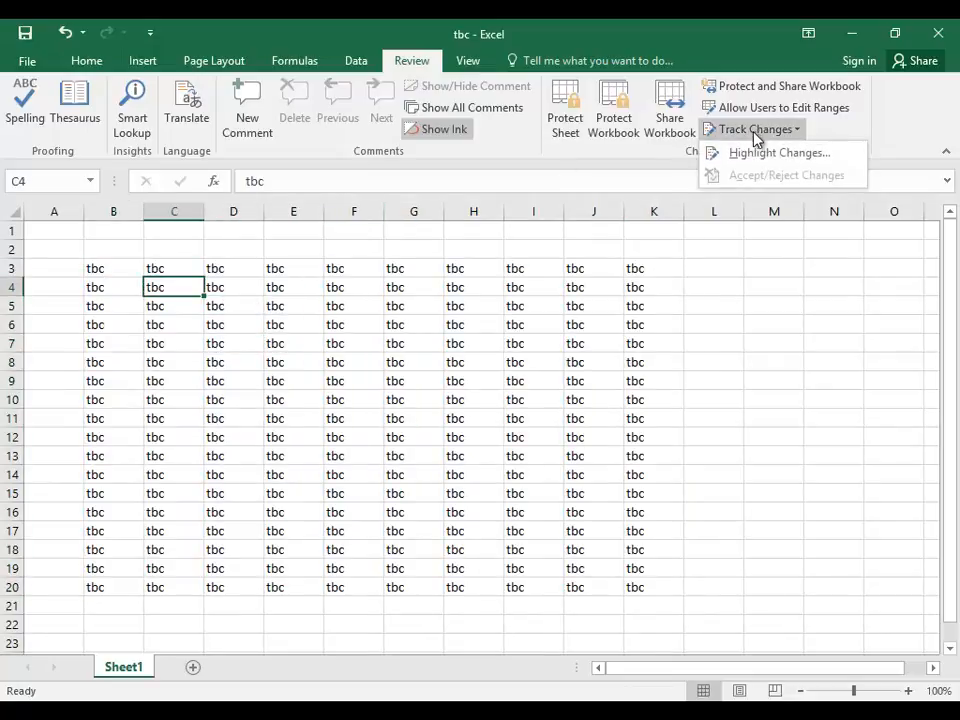
{"action": "left_click", "coordinate": [770, 153]}
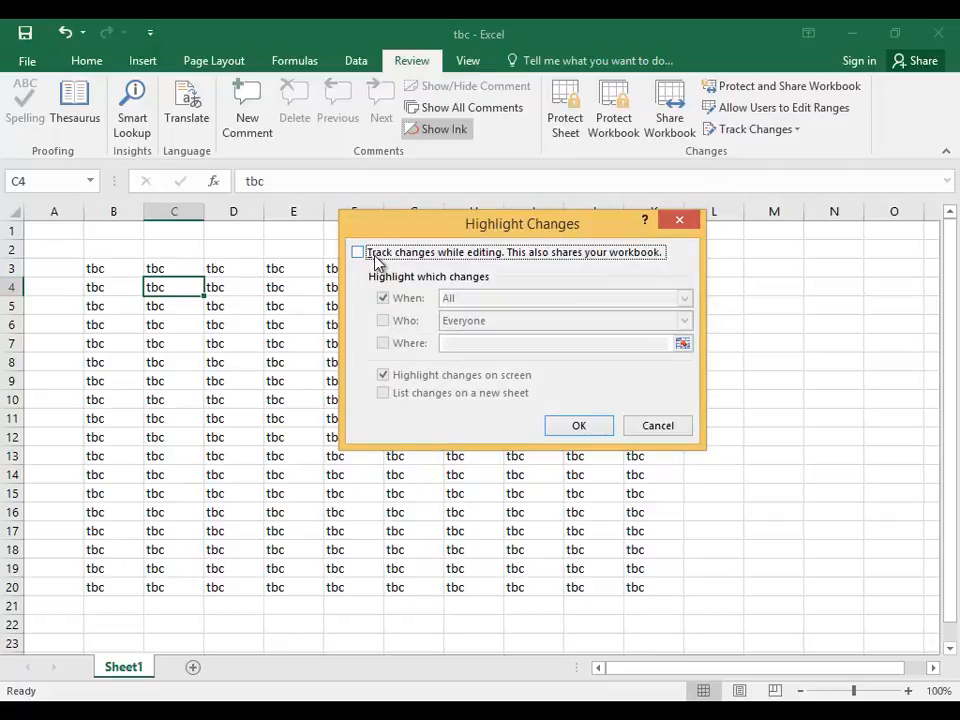
{"action": "left_click", "coordinate": [377, 256]}
{"action": "left_click", "coordinate": [579, 426]}
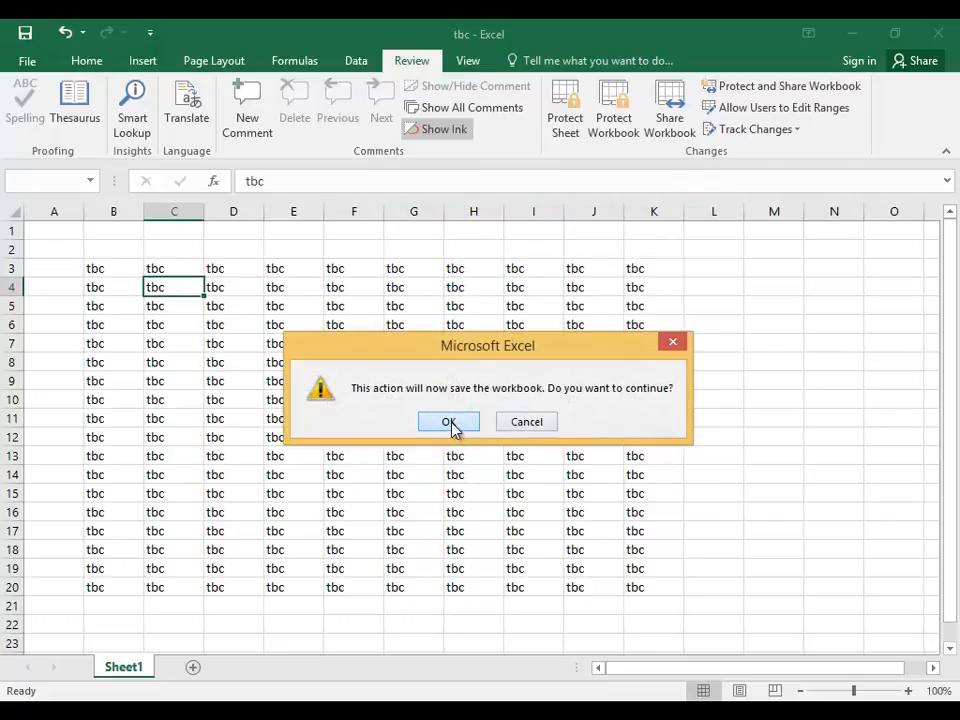
{"action": "left_click", "coordinate": [451, 424]}
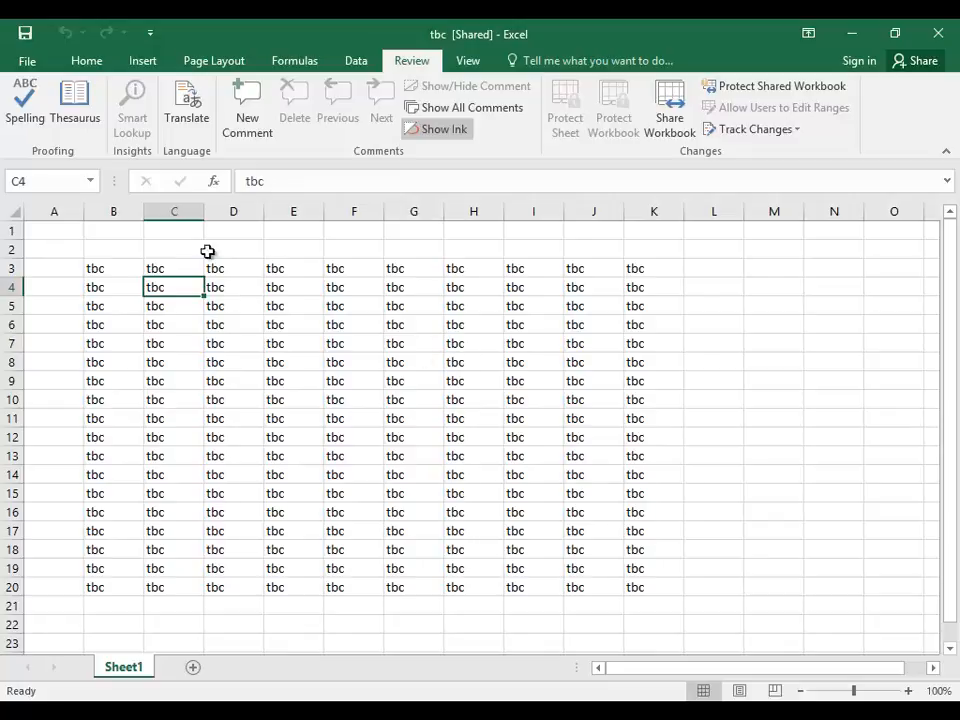
{"action": "left_click", "coordinate": [113, 287]}
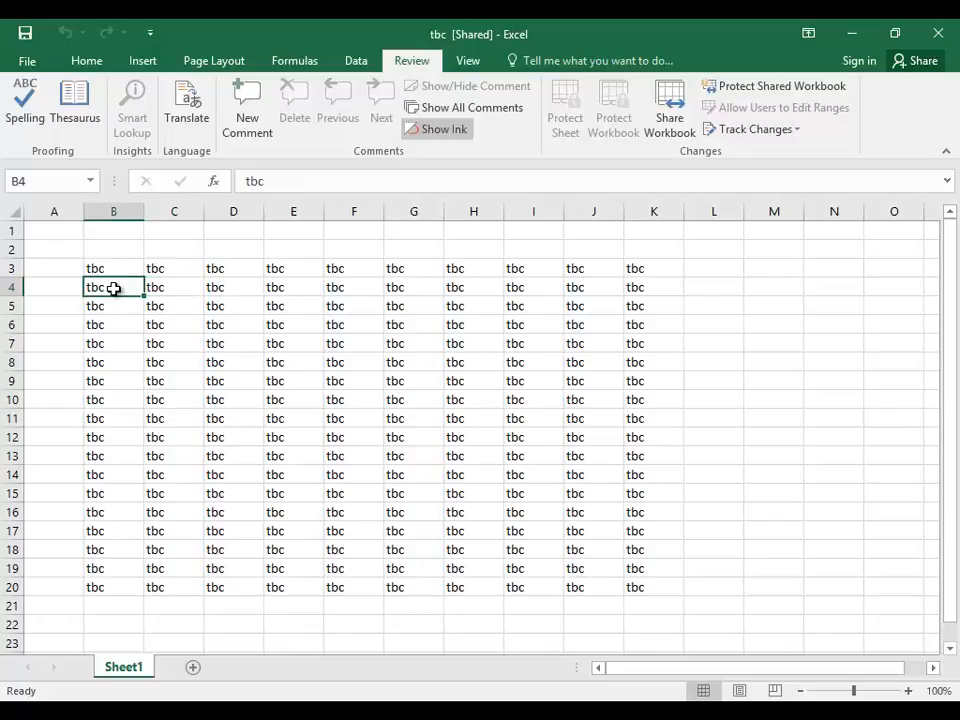
Type a first name into B4 and a second name into F13.
{"action": "type", "text": "adnan"}
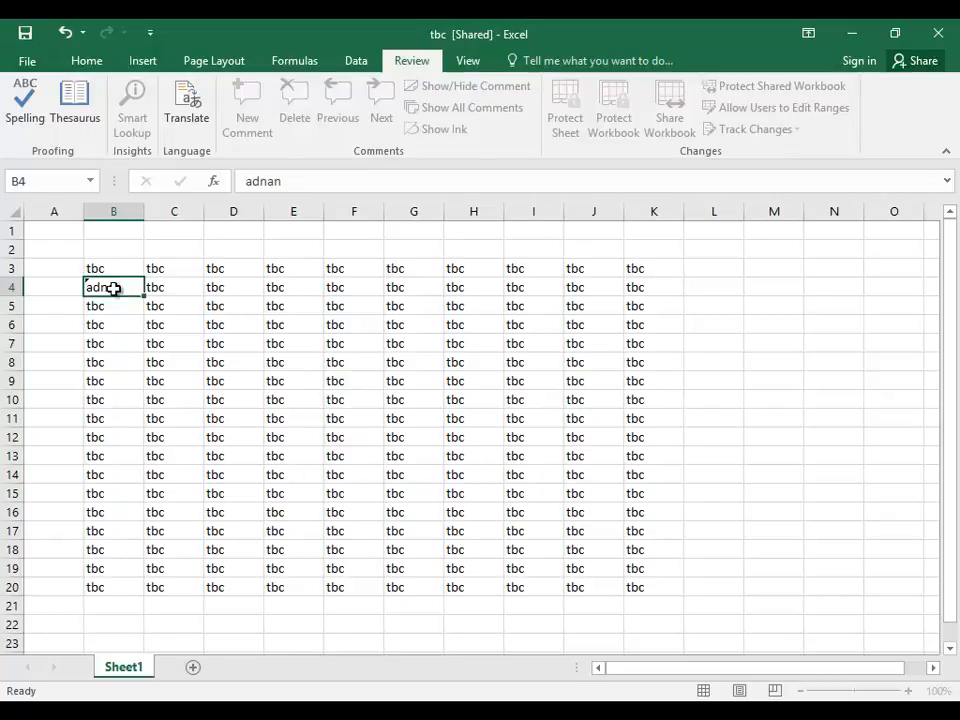
{"action": "key", "text": "Return"}
{"action": "key", "text": "Down"}
{"action": "key", "text": "Right"}
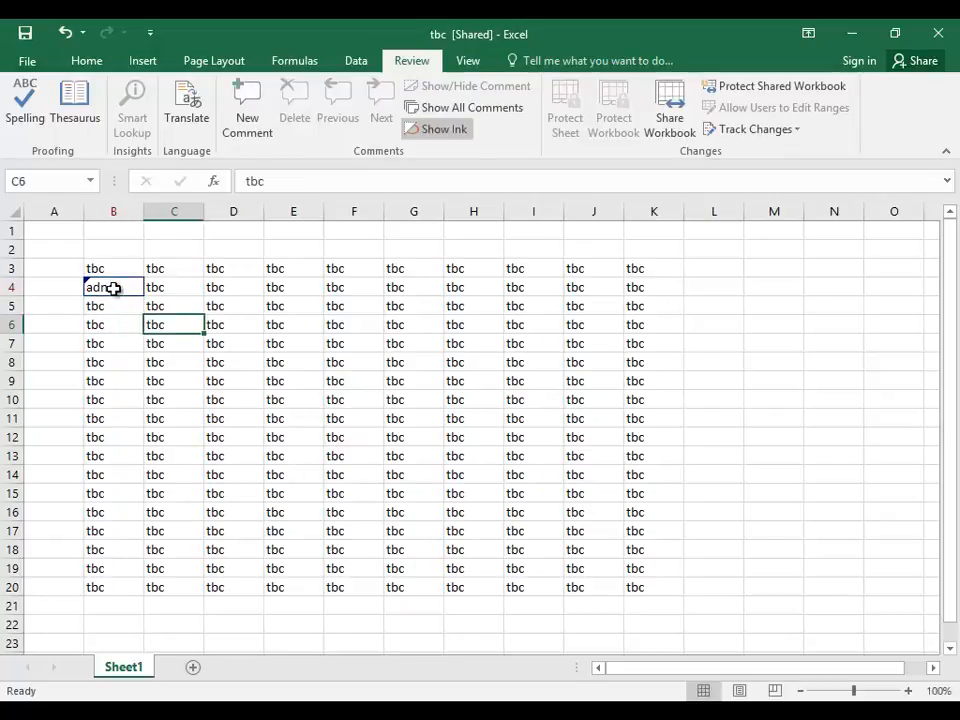
{"action": "key", "text": "Right"}
{"action": "key", "text": "Right"}
{"action": "key", "text": "Right"}
{"action": "key", "text": "Down"}
{"action": "key", "text": "Down"}
{"action": "key", "text": "Down"}
{"action": "key", "text": "Down"}
{"action": "key", "text": "Down"}
{"action": "key", "text": "Down"}
{"action": "key", "text": "Down"}
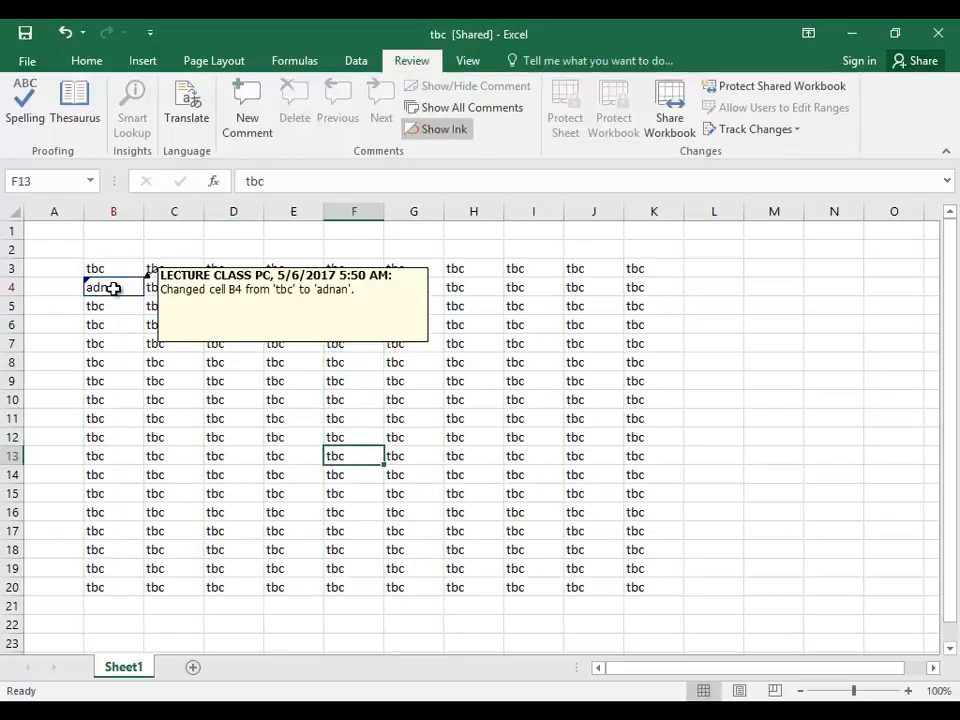
{"action": "type", "text": "faisal"}
{"action": "key", "text": "Return"}
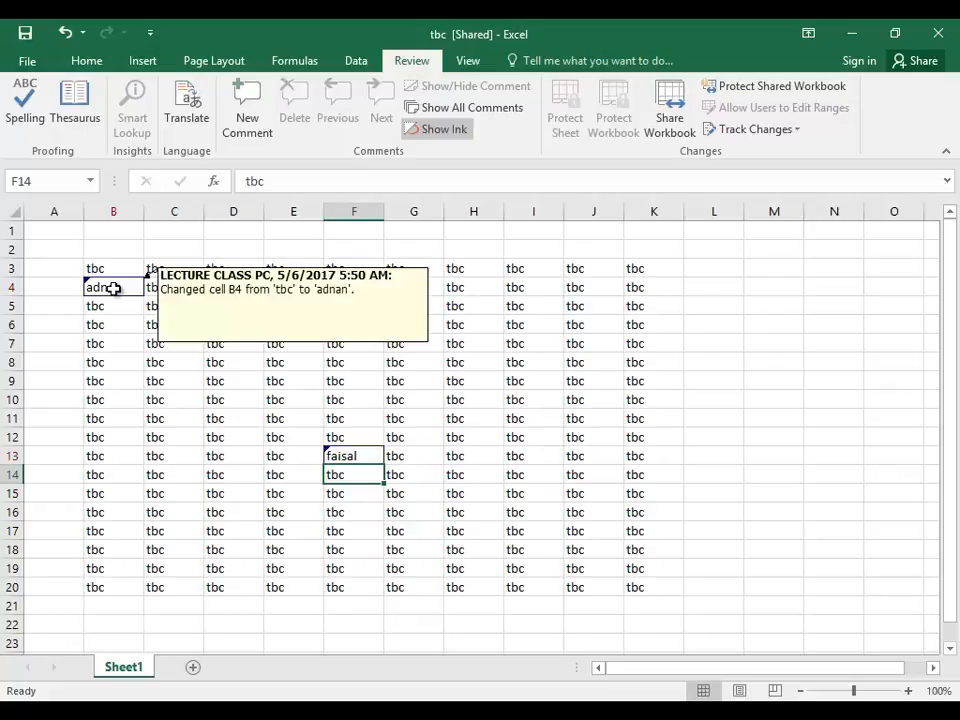
Replace the text in I15 with 22222.
{"action": "left_click", "coordinate": [532, 490]}
{"action": "type", "text": "22222"}
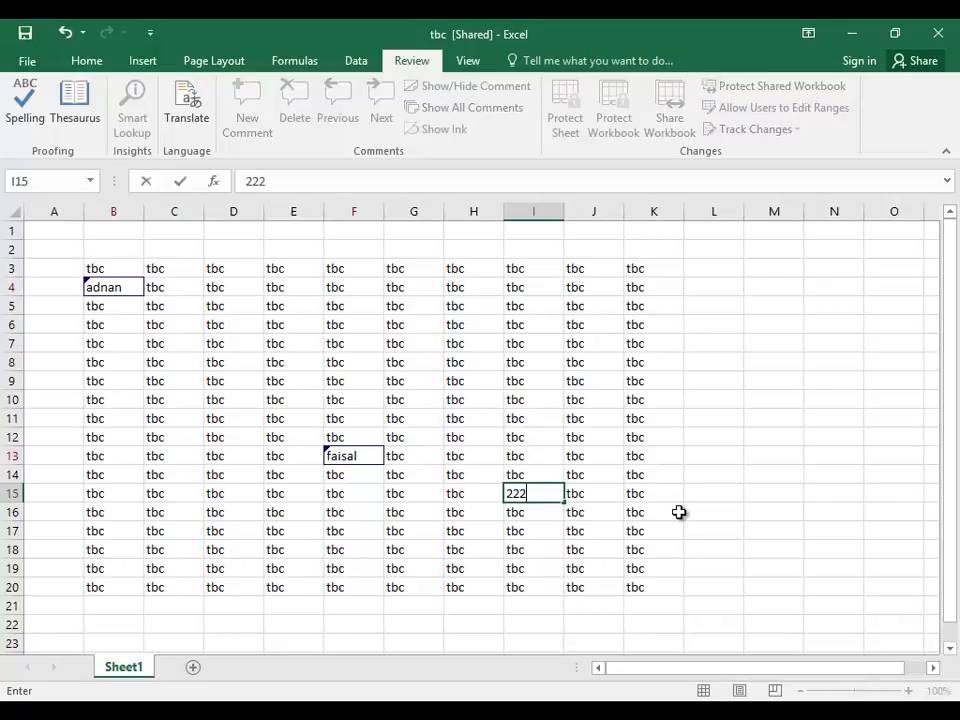
{"action": "left_click", "coordinate": [640, 510]}
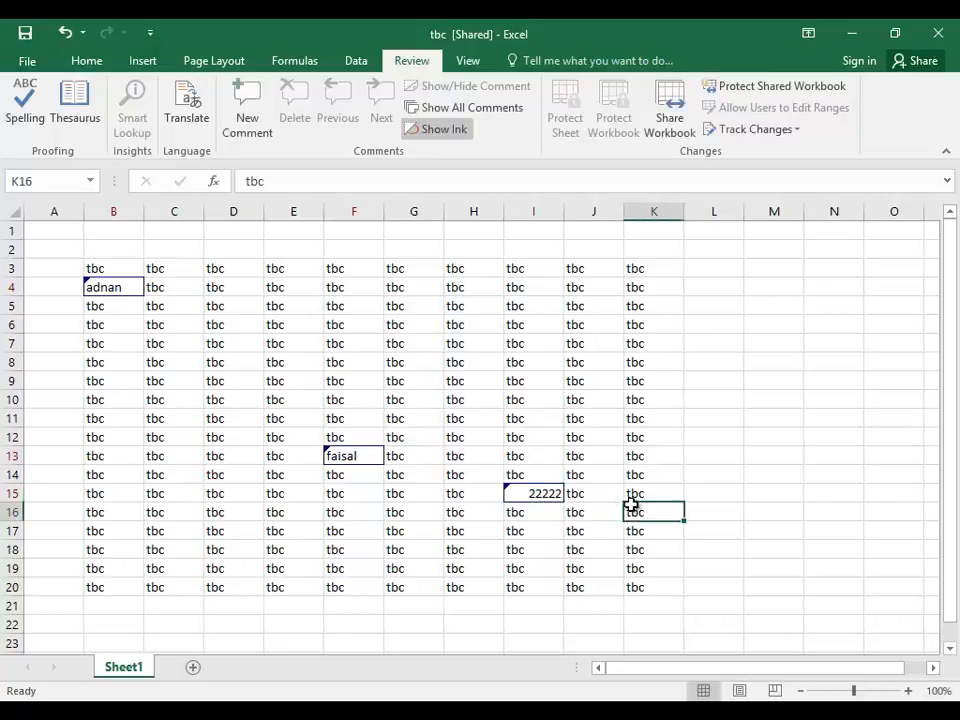
{"action": "left_click", "coordinate": [73, 269]}
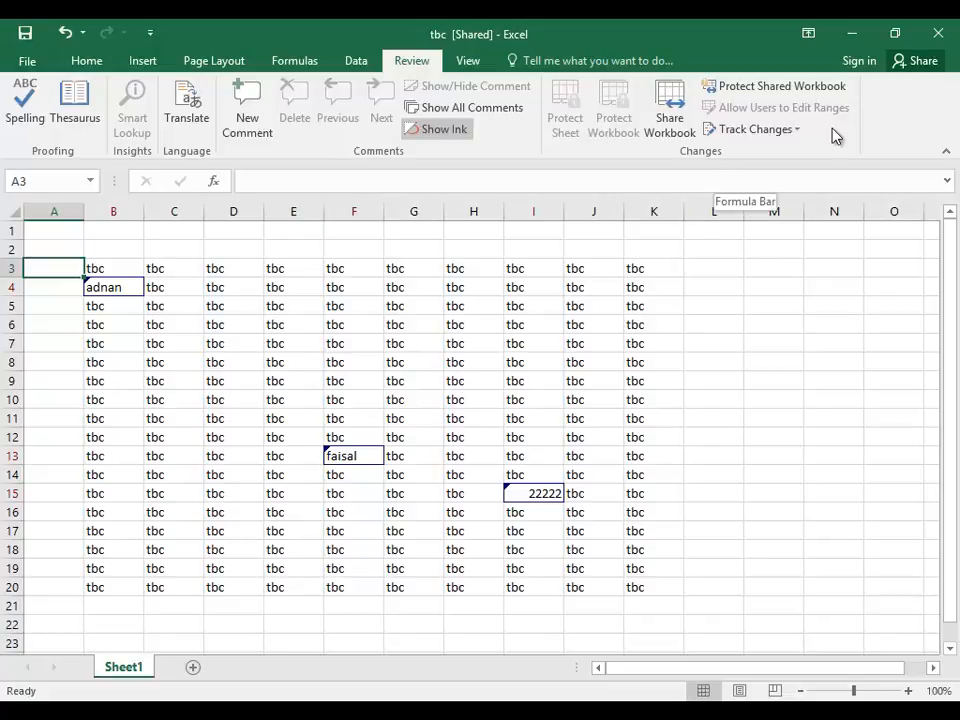
{"action": "left_click", "coordinate": [800, 131]}
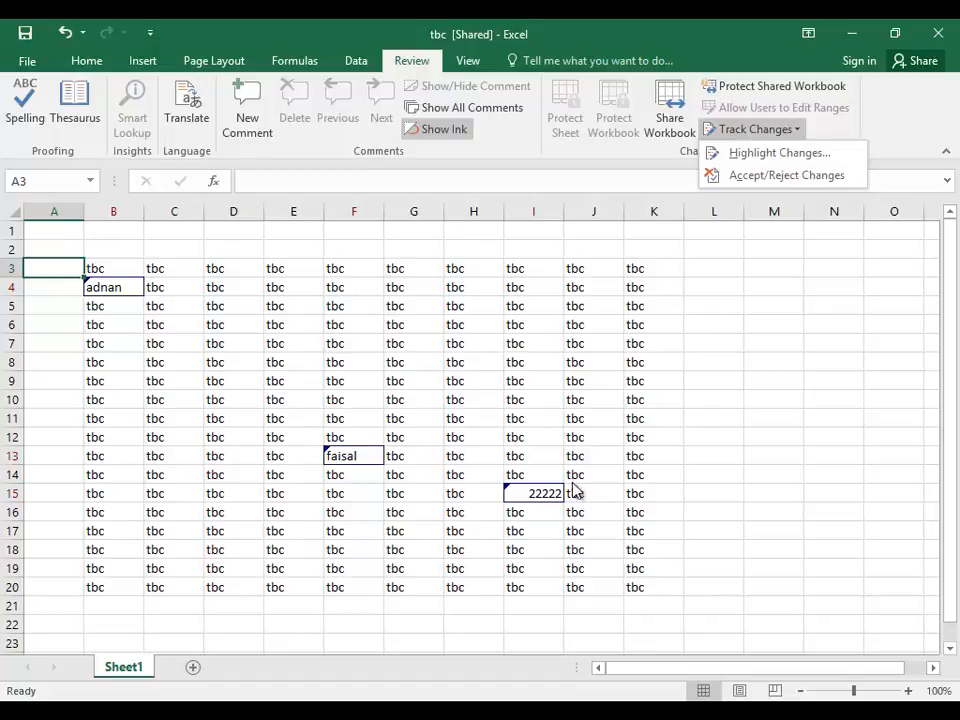
{"action": "mouse_move", "coordinate": [552, 499]}
{"action": "mouse_move", "coordinate": [365, 462]}
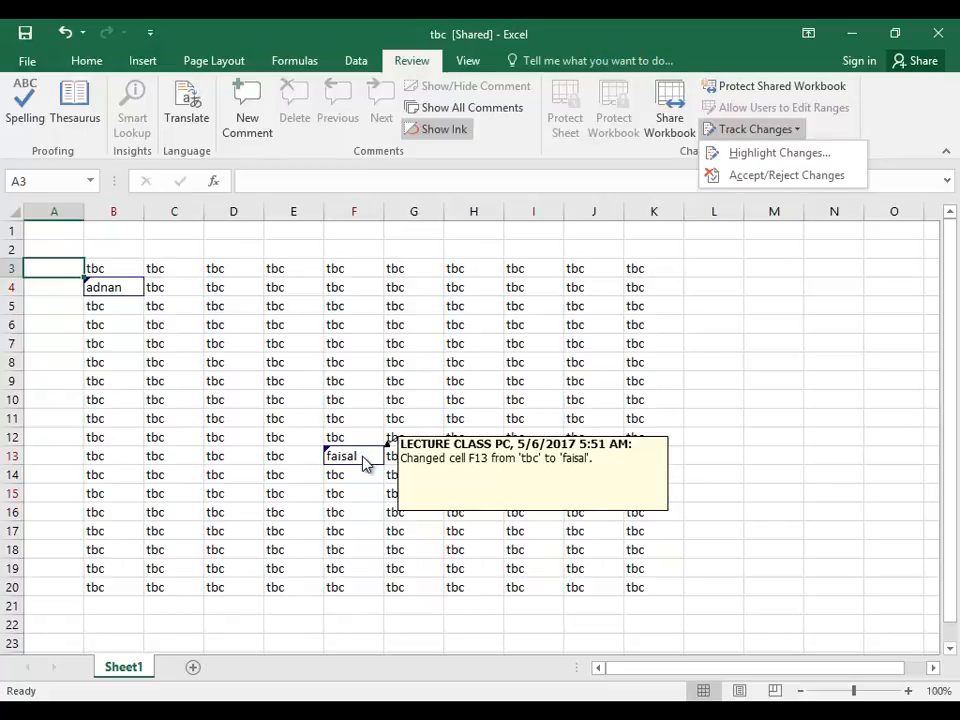
{"action": "left_click", "coordinate": [59, 245]}
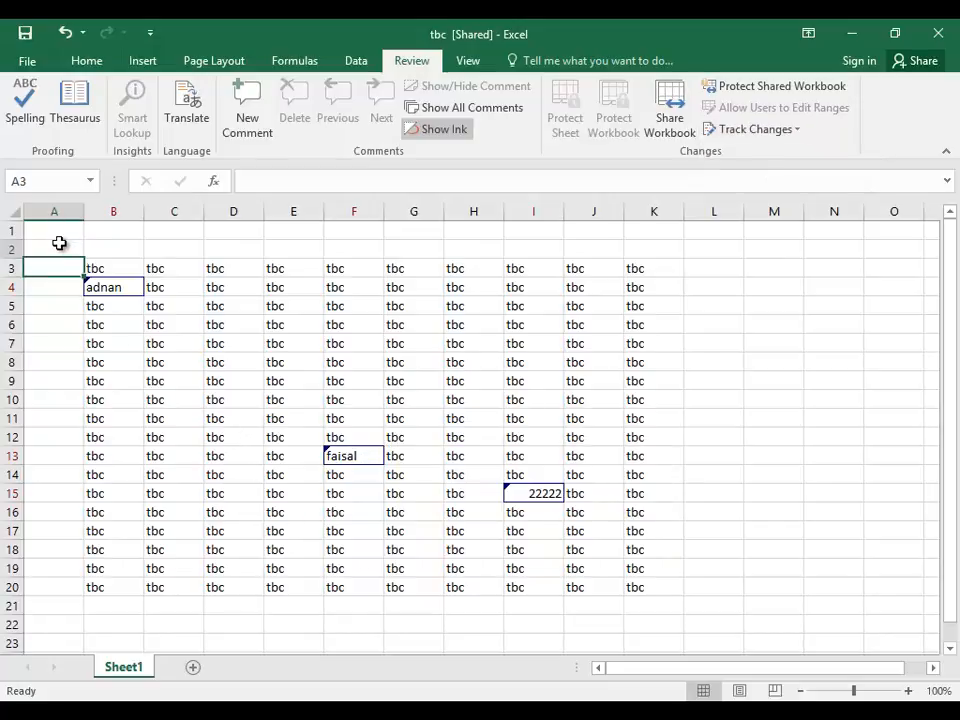
{"action": "left_click", "coordinate": [59, 243]}
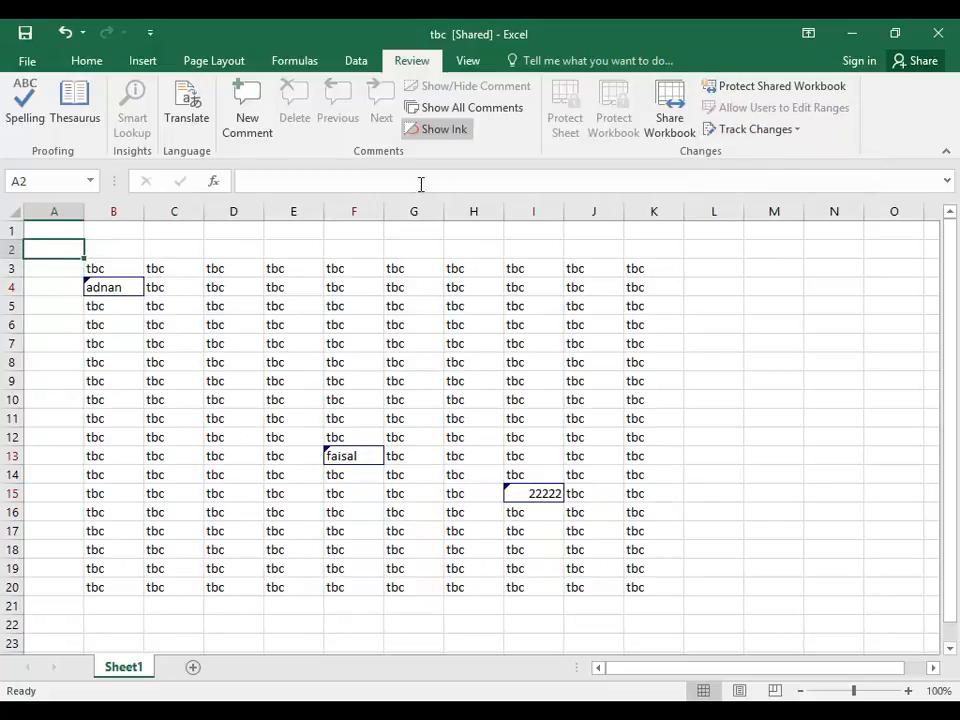
Save the workbook and start reviewing all not-yet-reviewed tracked changes.
{"action": "left_click", "coordinate": [766, 130]}
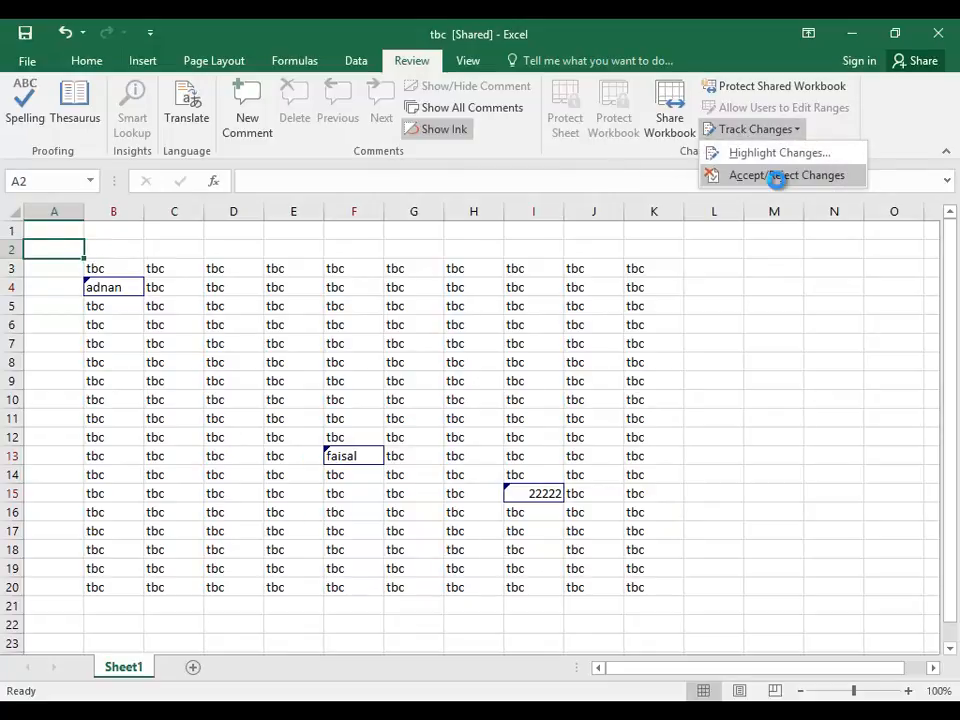
{"action": "left_click", "coordinate": [778, 177]}
{"action": "left_click", "coordinate": [449, 421]}
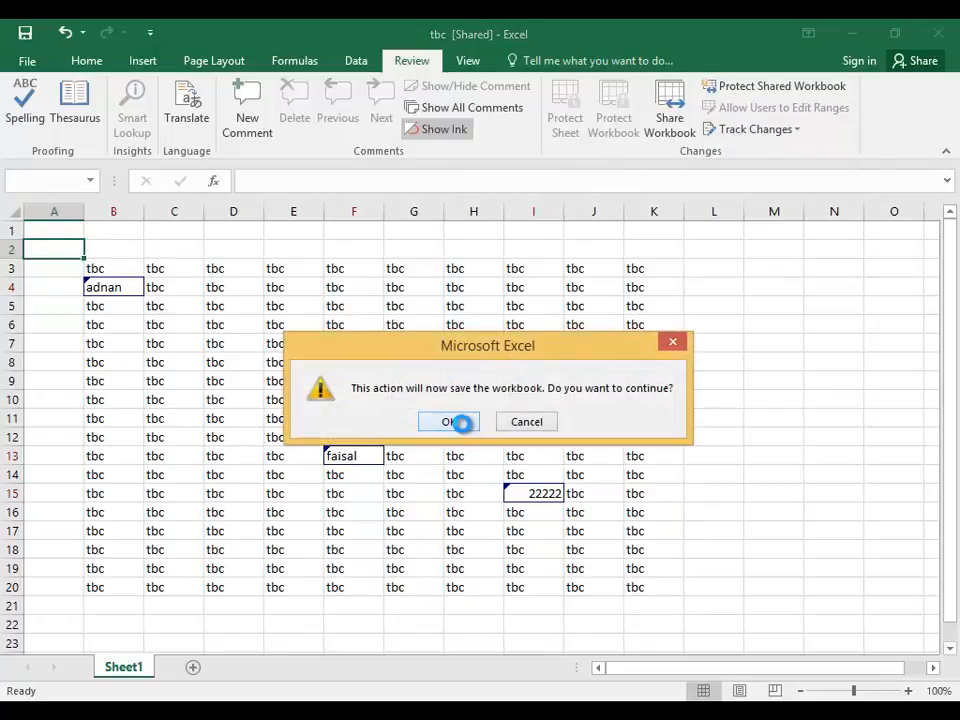
{"action": "left_click", "coordinate": [578, 389]}
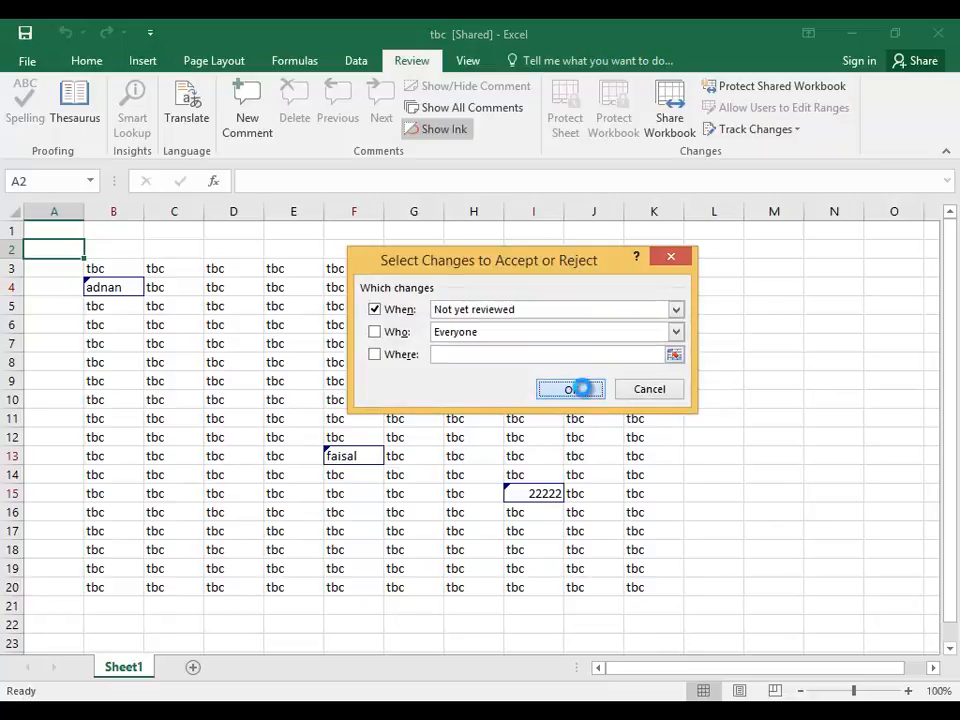
{"action": "left_click_drag", "start_coordinate": [545, 252], "coordinate": [540, 159]}
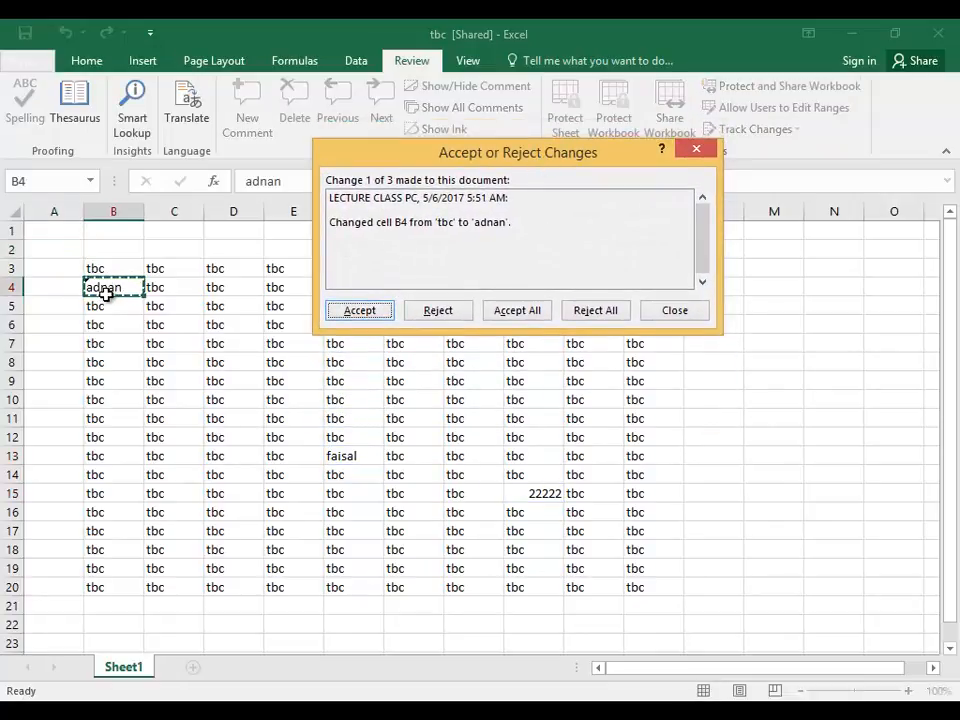
Accept adnan in B4, revert F13 from faisal to tbc, and keep 22222 in I15.
{"action": "left_click", "coordinate": [366, 316]}
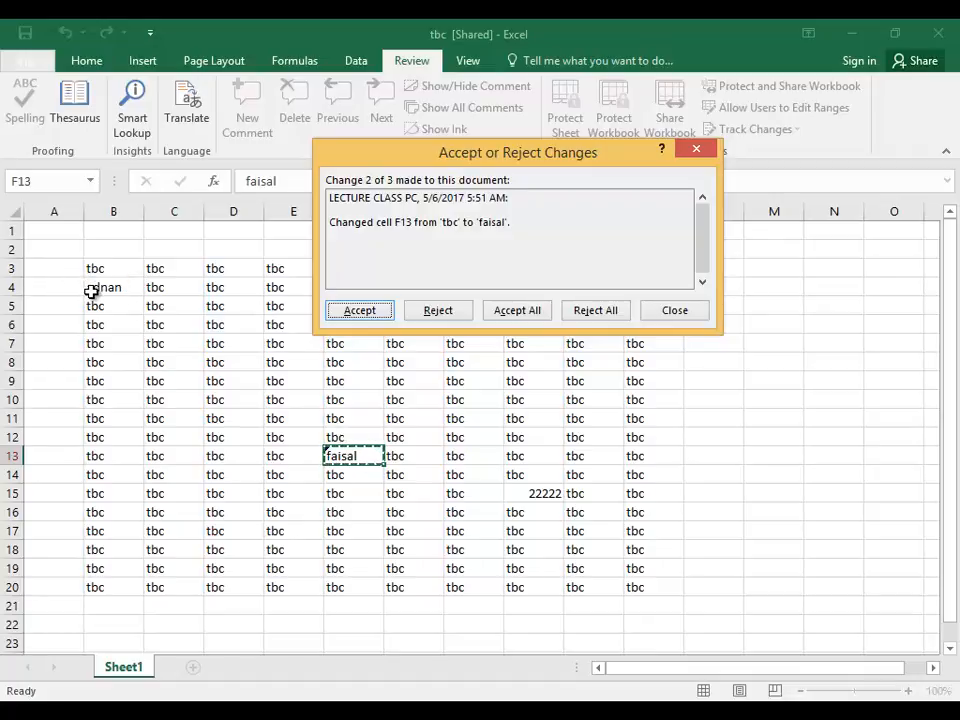
{"action": "left_click", "coordinate": [446, 315]}
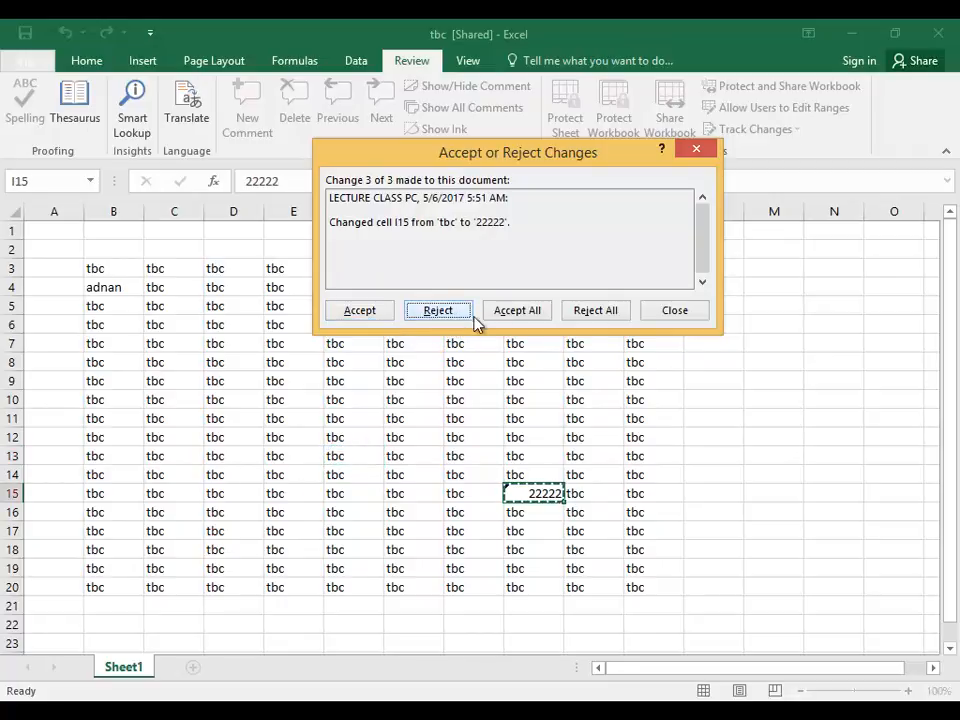
{"action": "left_click", "coordinate": [530, 314]}
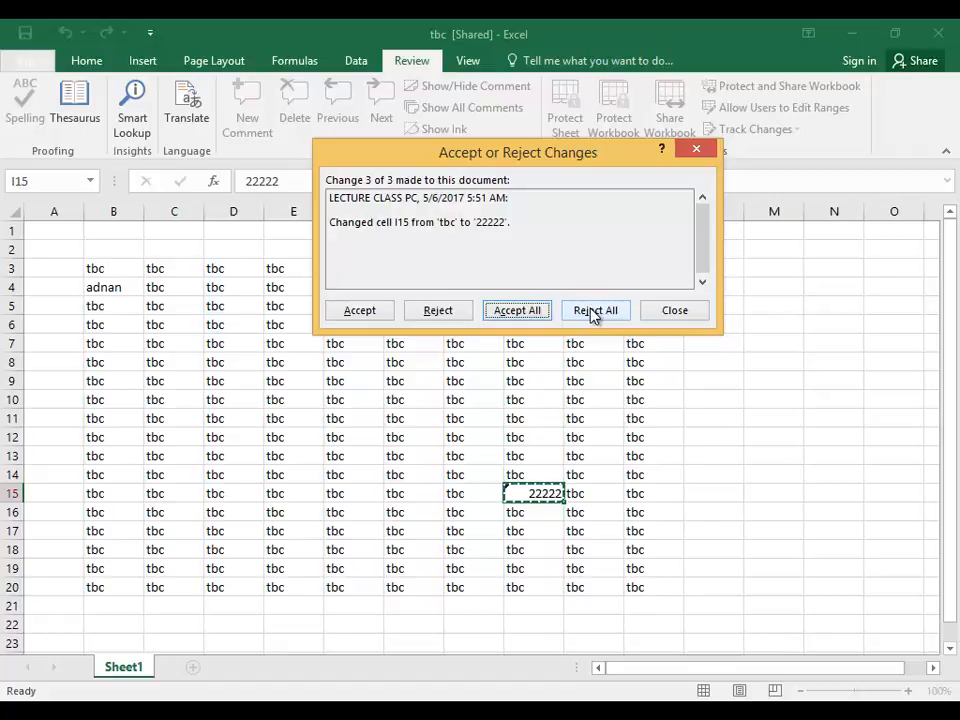
{"action": "left_click", "coordinate": [666, 313]}
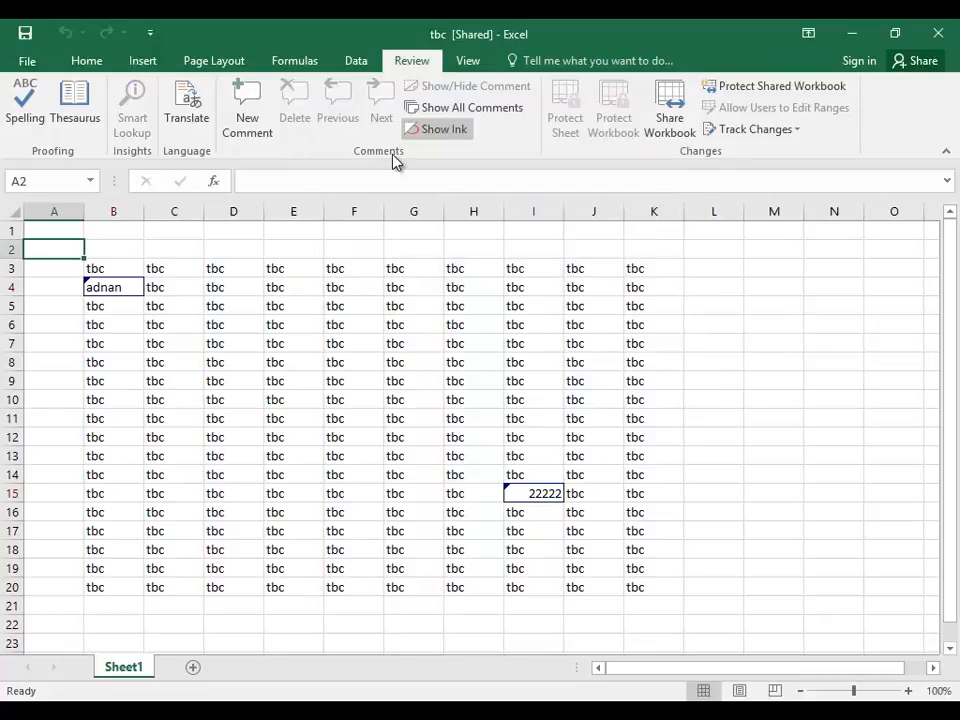
{"action": "left_click", "coordinate": [360, 64]}
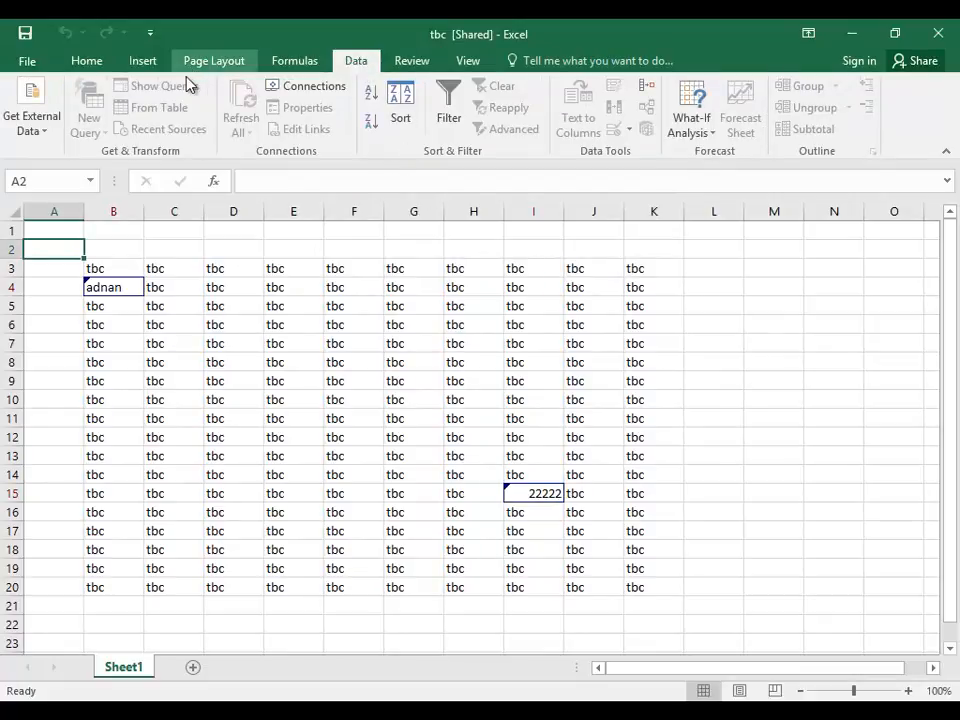
{"action": "left_click", "coordinate": [296, 64]}
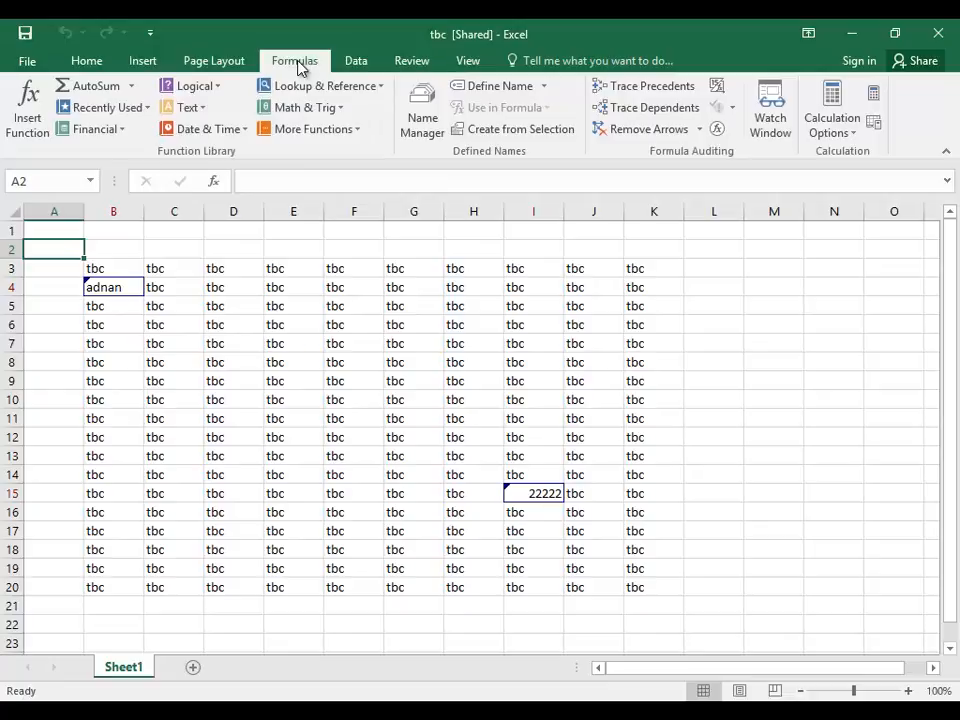